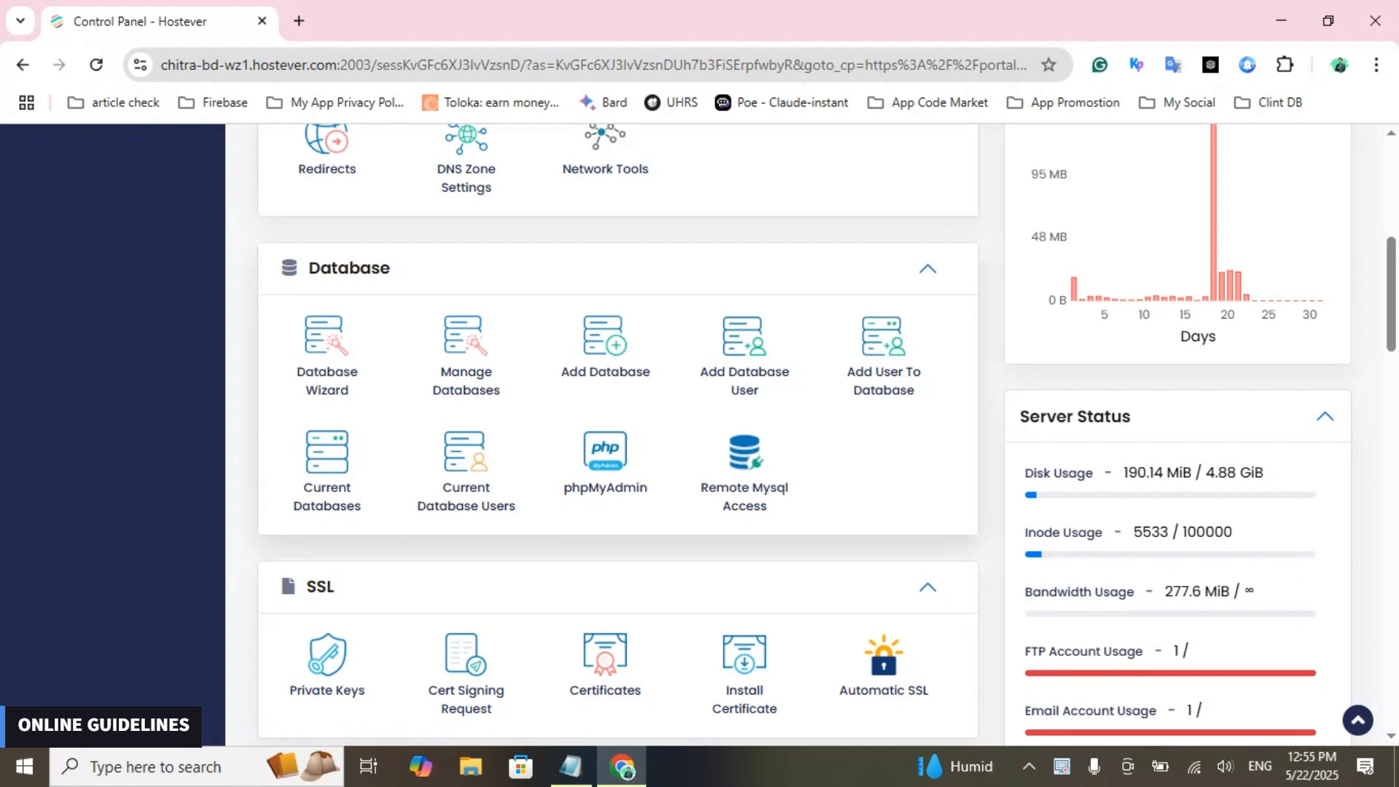
- Review the existing databases and their assigned users on the Manage Databases page, and return to the control panel home
scroll(618, 437, "down", 1)
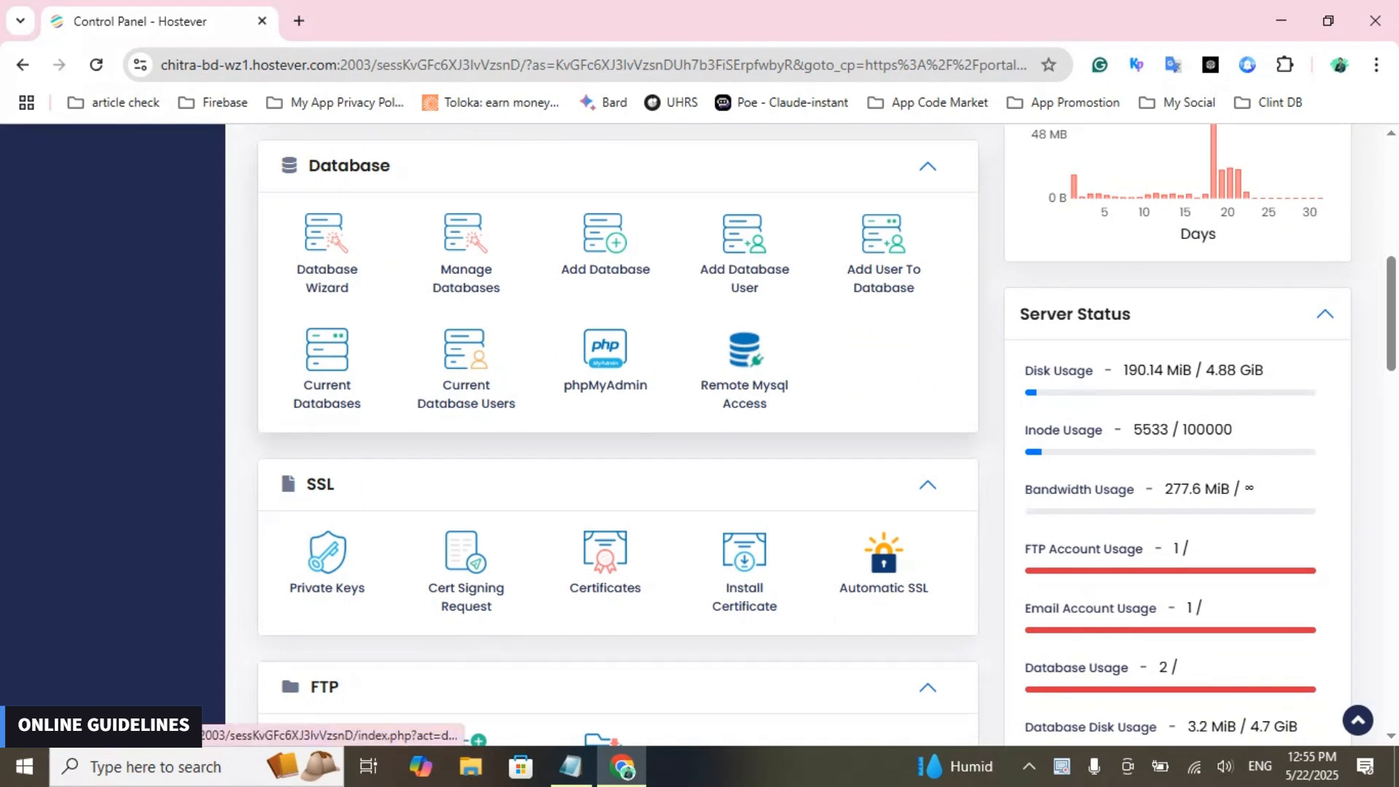
left_click(466, 251)
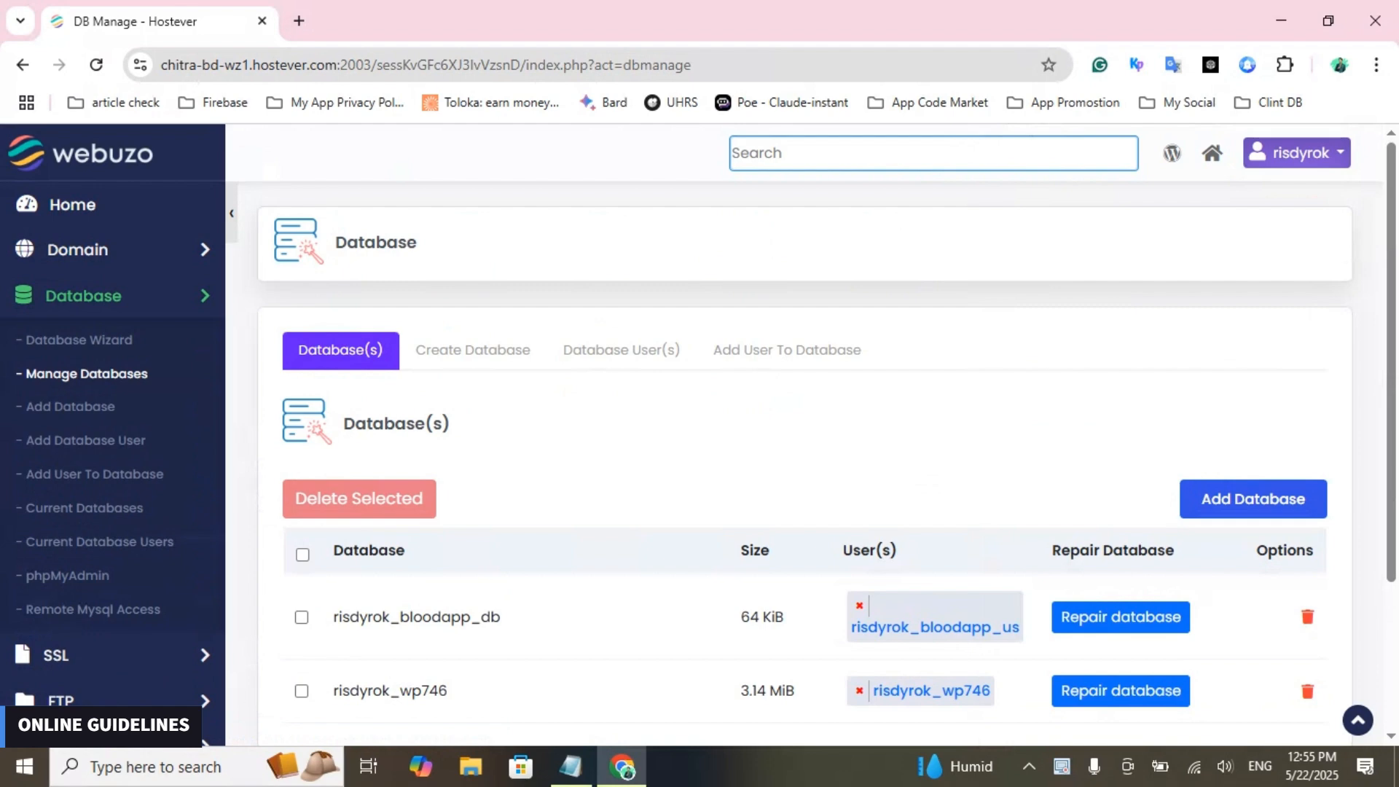
scroll(802, 437, "down", 2)
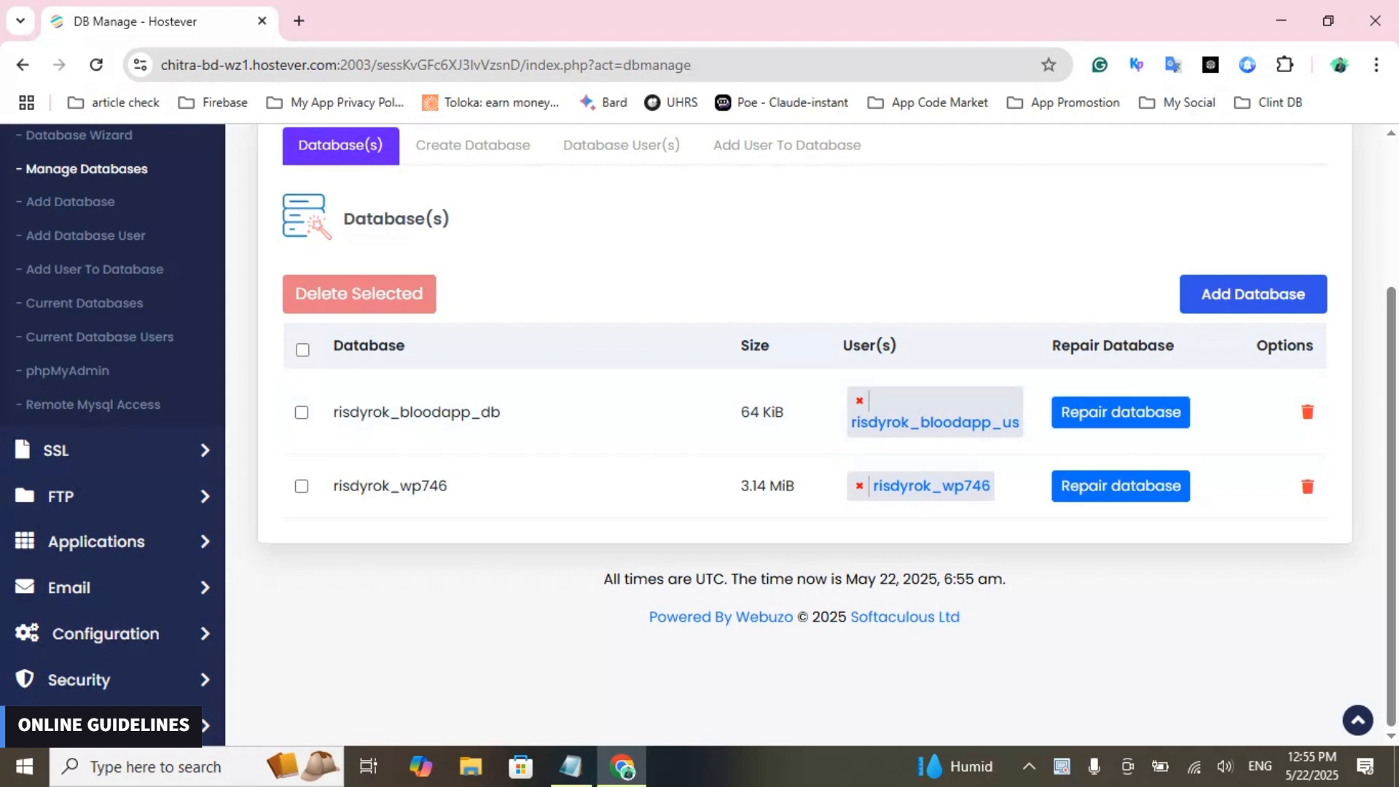
scroll(102, 434, "up", 3)
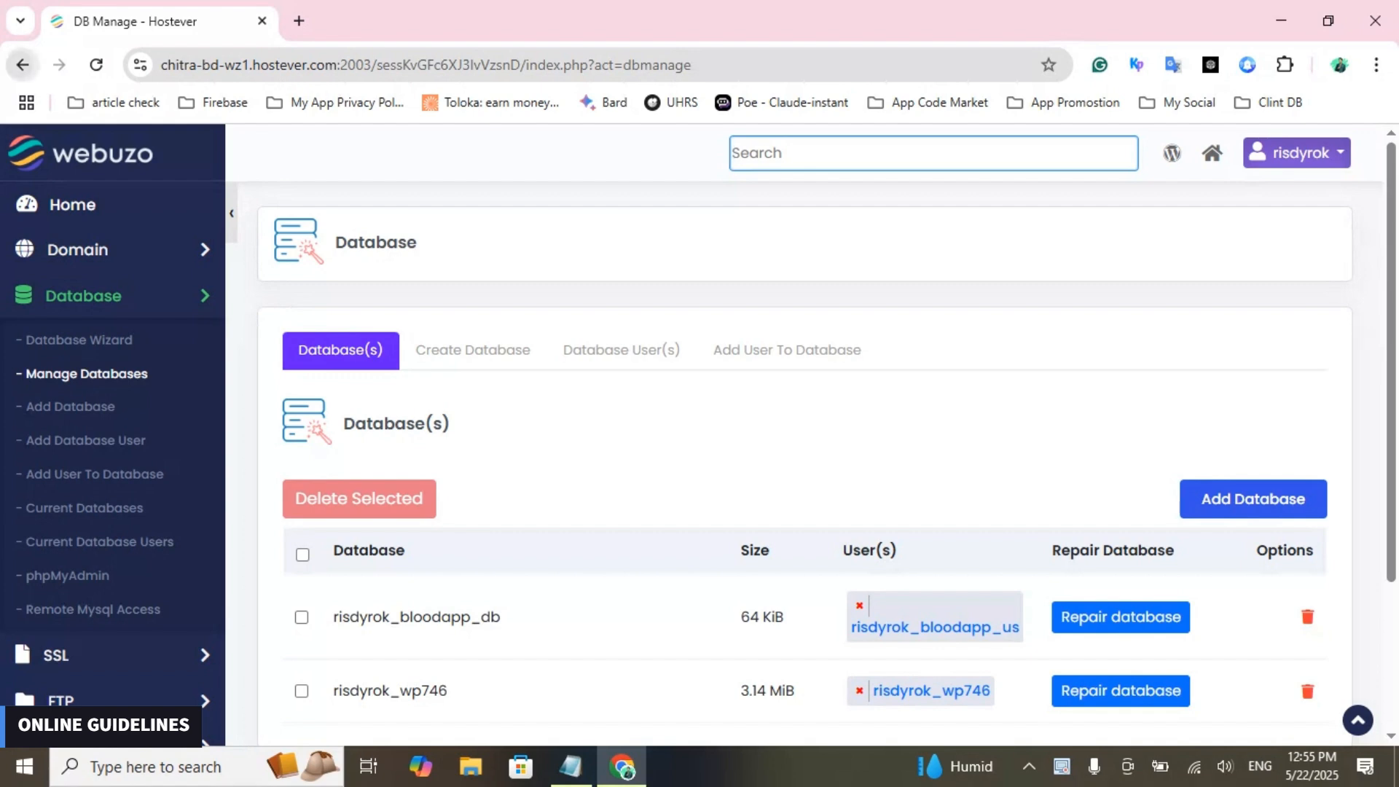
left_click(23, 64)
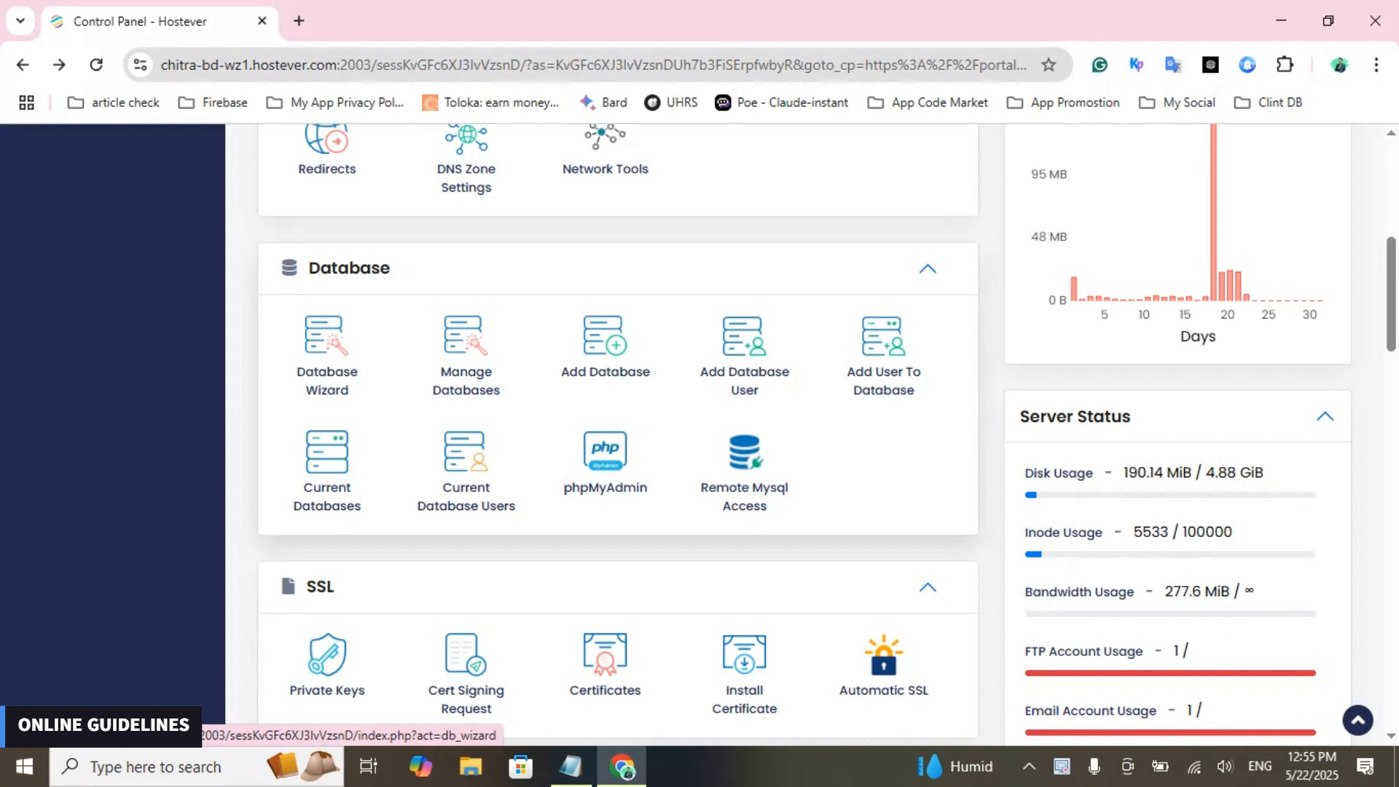
- Create a new database named demo_db with the Database Wizard
left_click(327, 353)
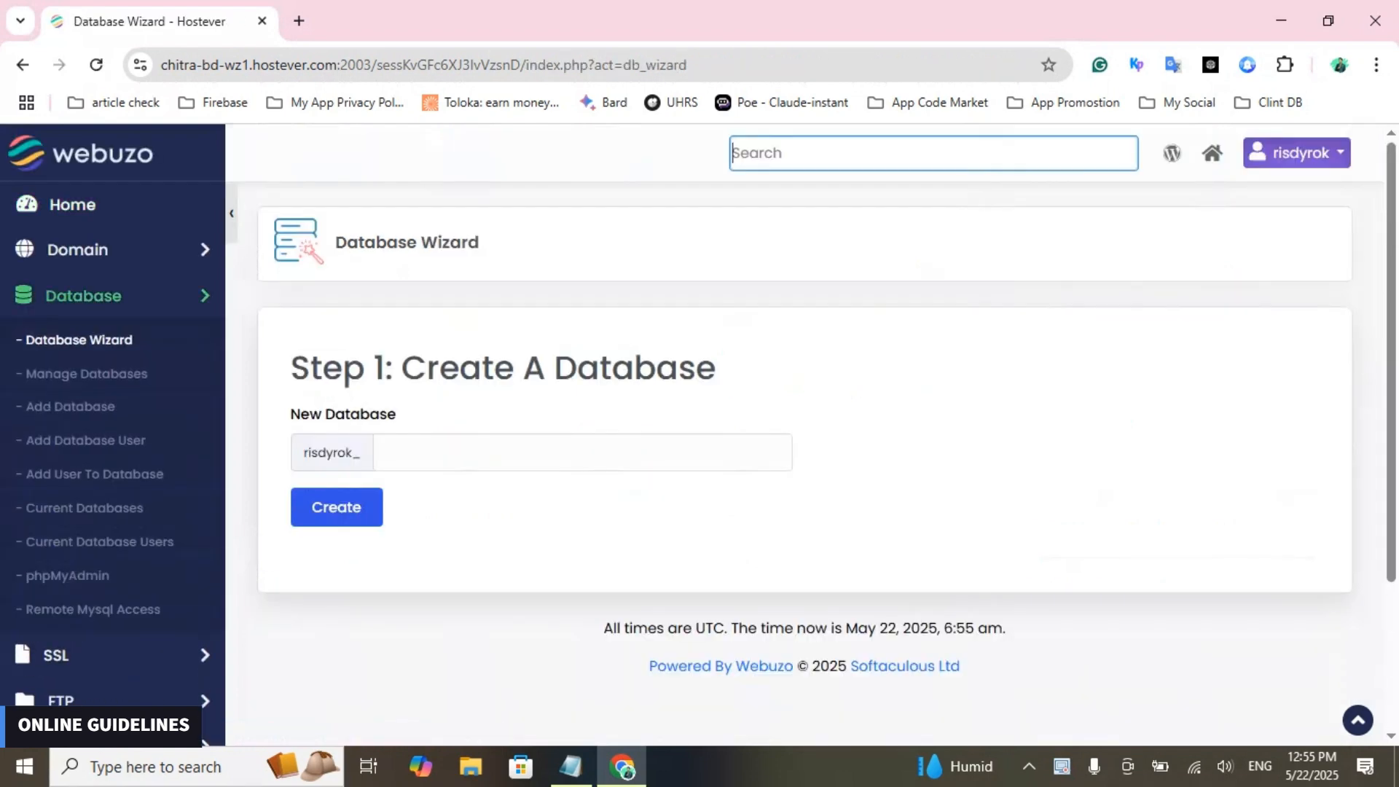
left_click_drag(402, 368, 716, 368)
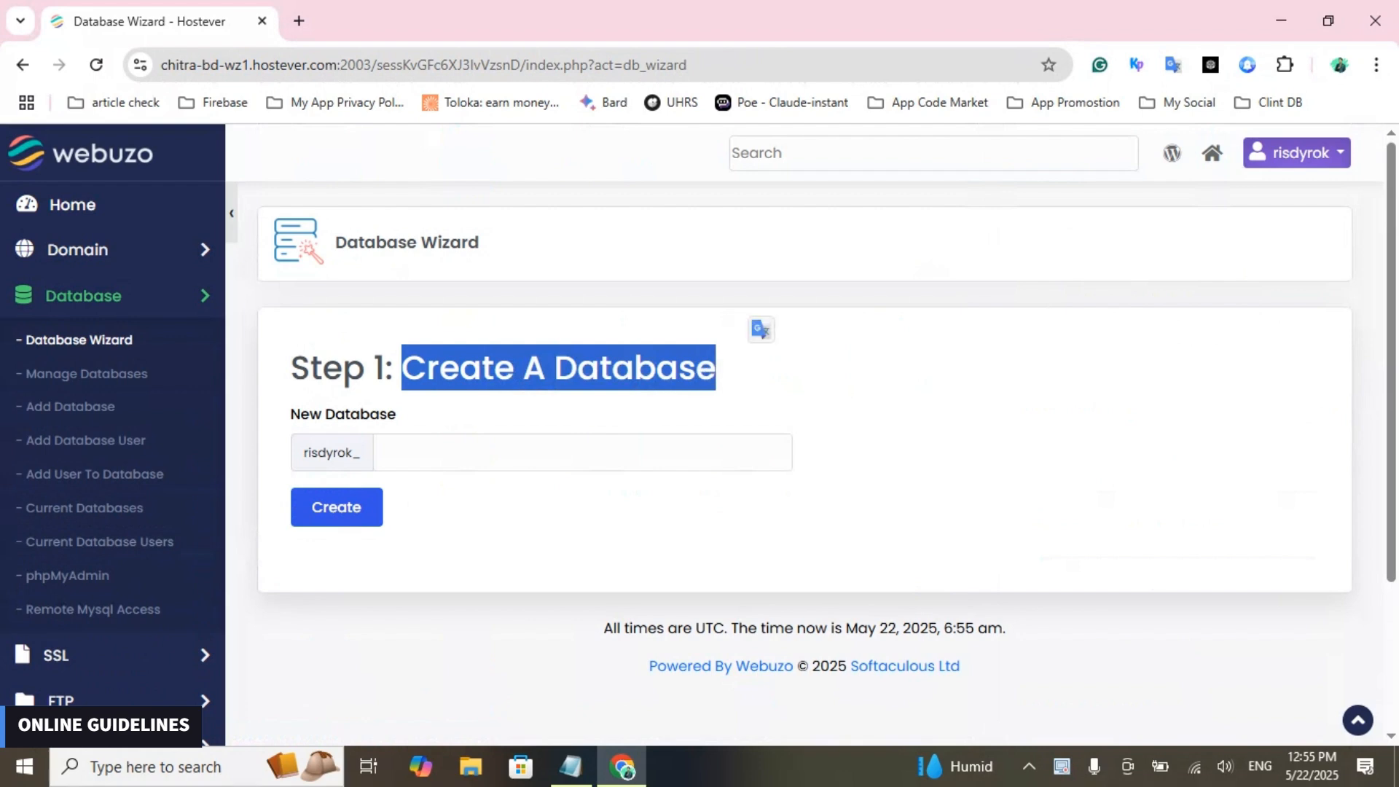
left_click(582, 453)
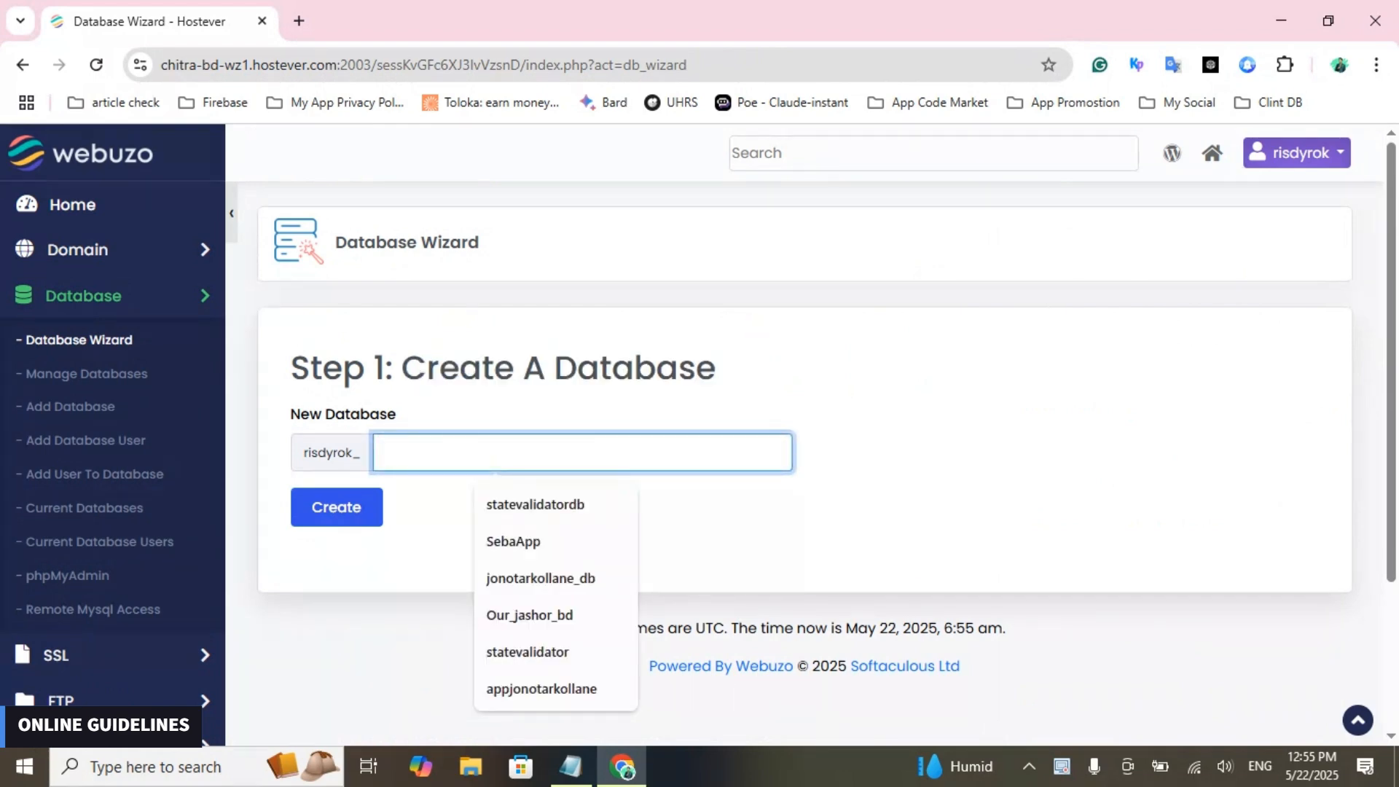
left_click(700, 524)
left_click(582, 452)
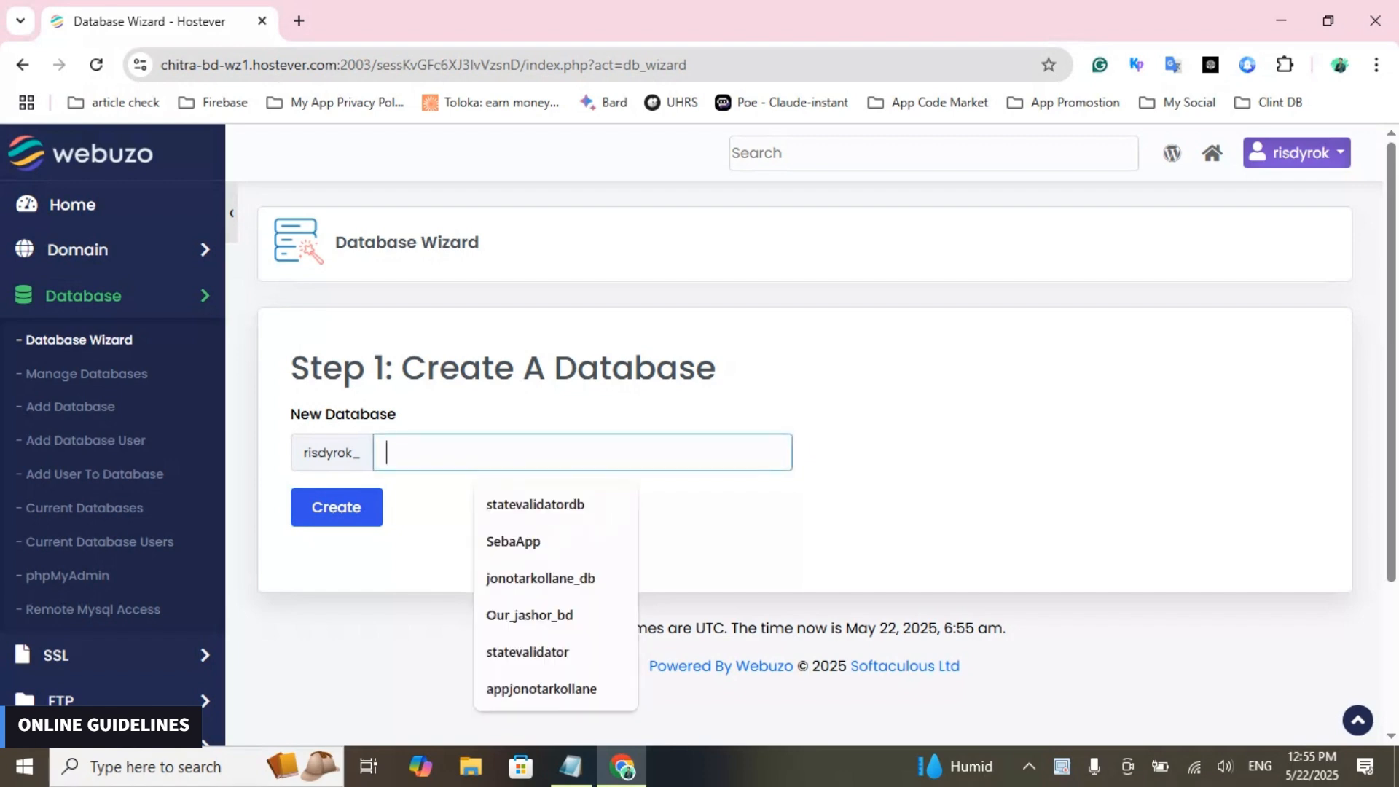
type("d")
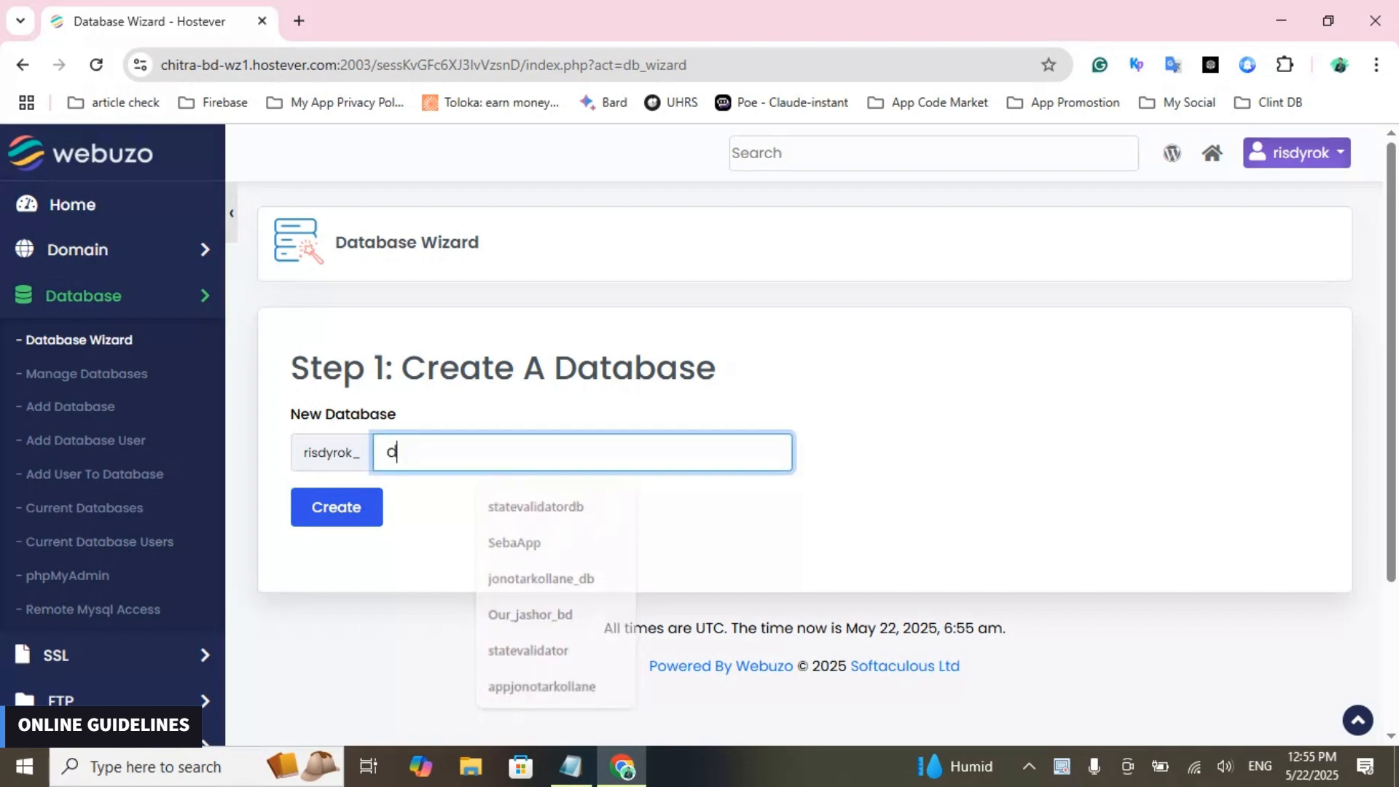
type("emo")
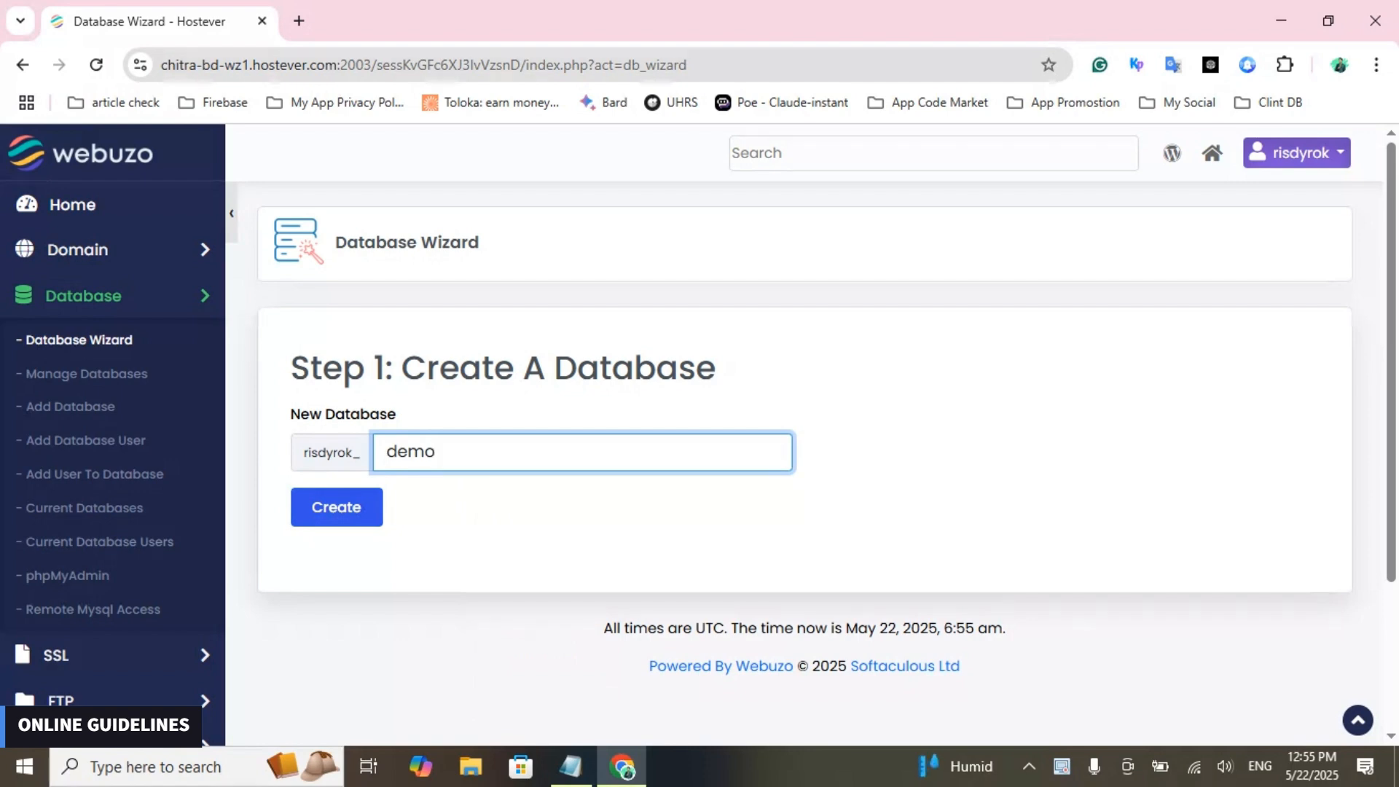
type("_db")
left_click(337, 507)
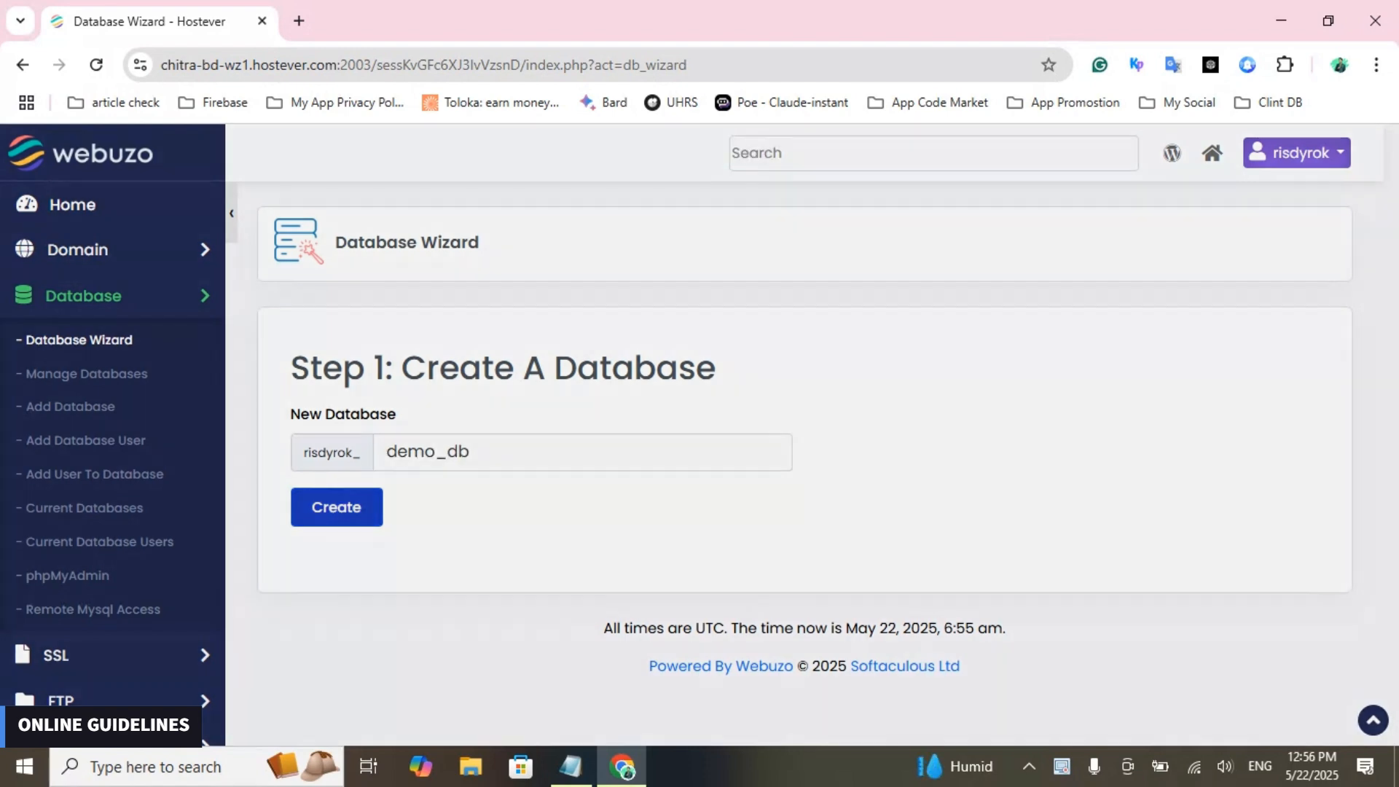
key("Return")
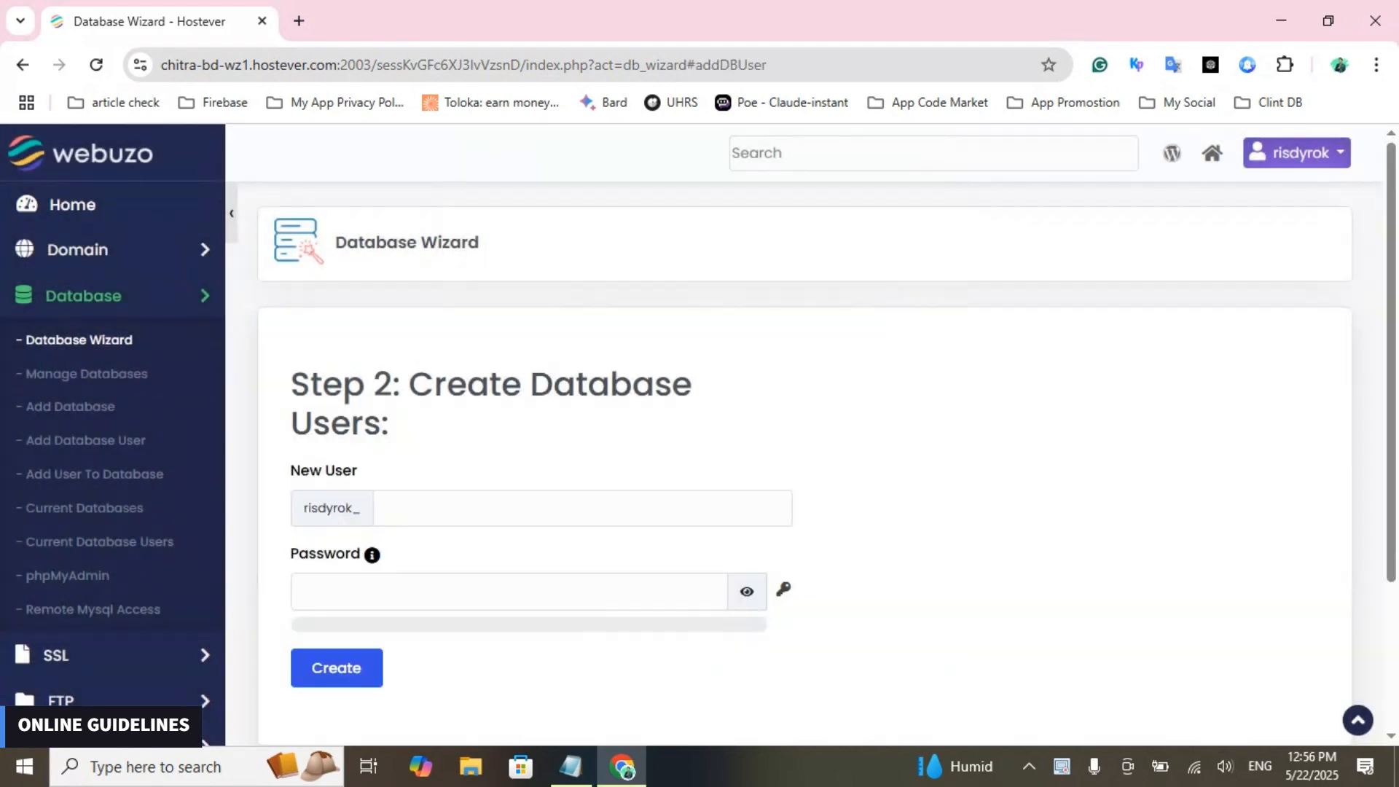
- Enter demo_us as the new database user name and generate a random password for the Password field
left_click(554, 508)
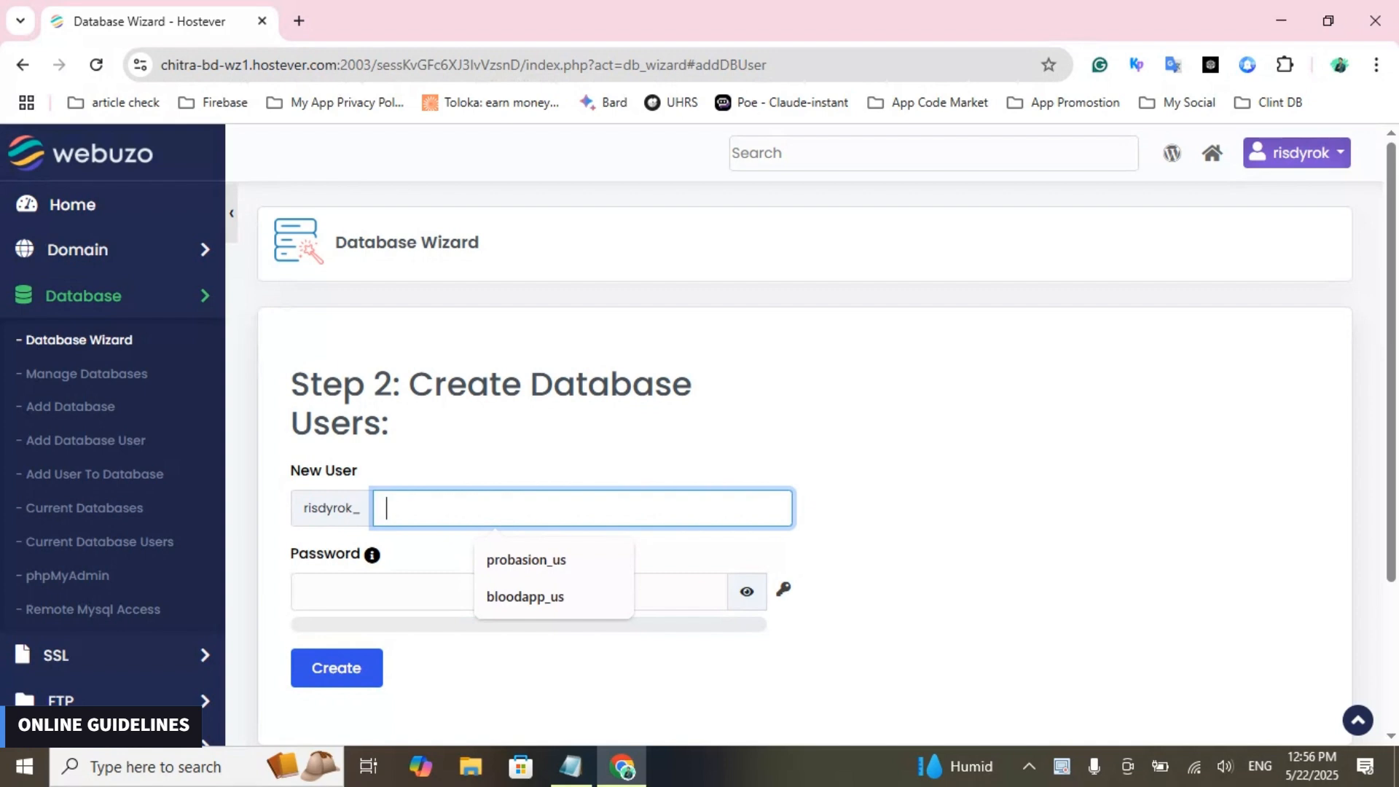
type("d")
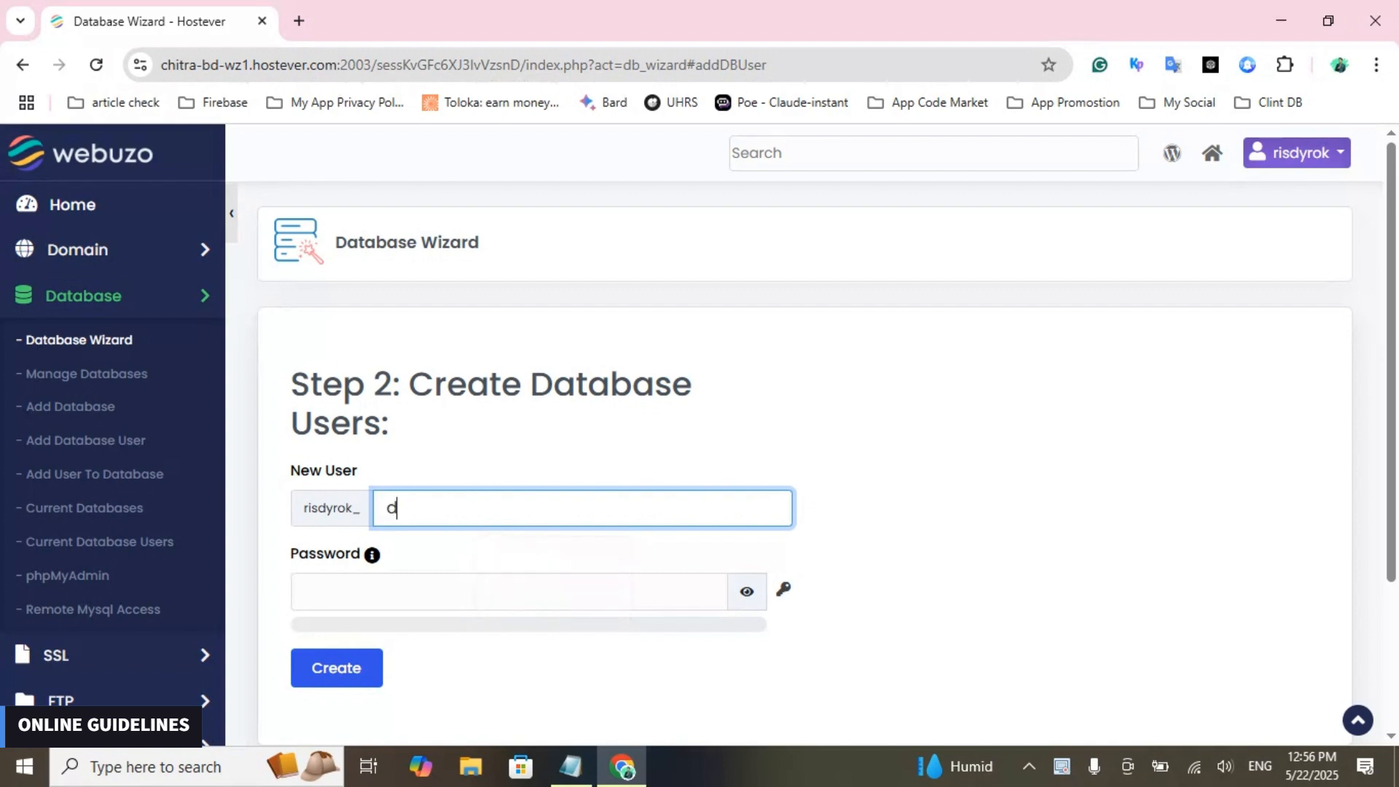
type("emo_us")
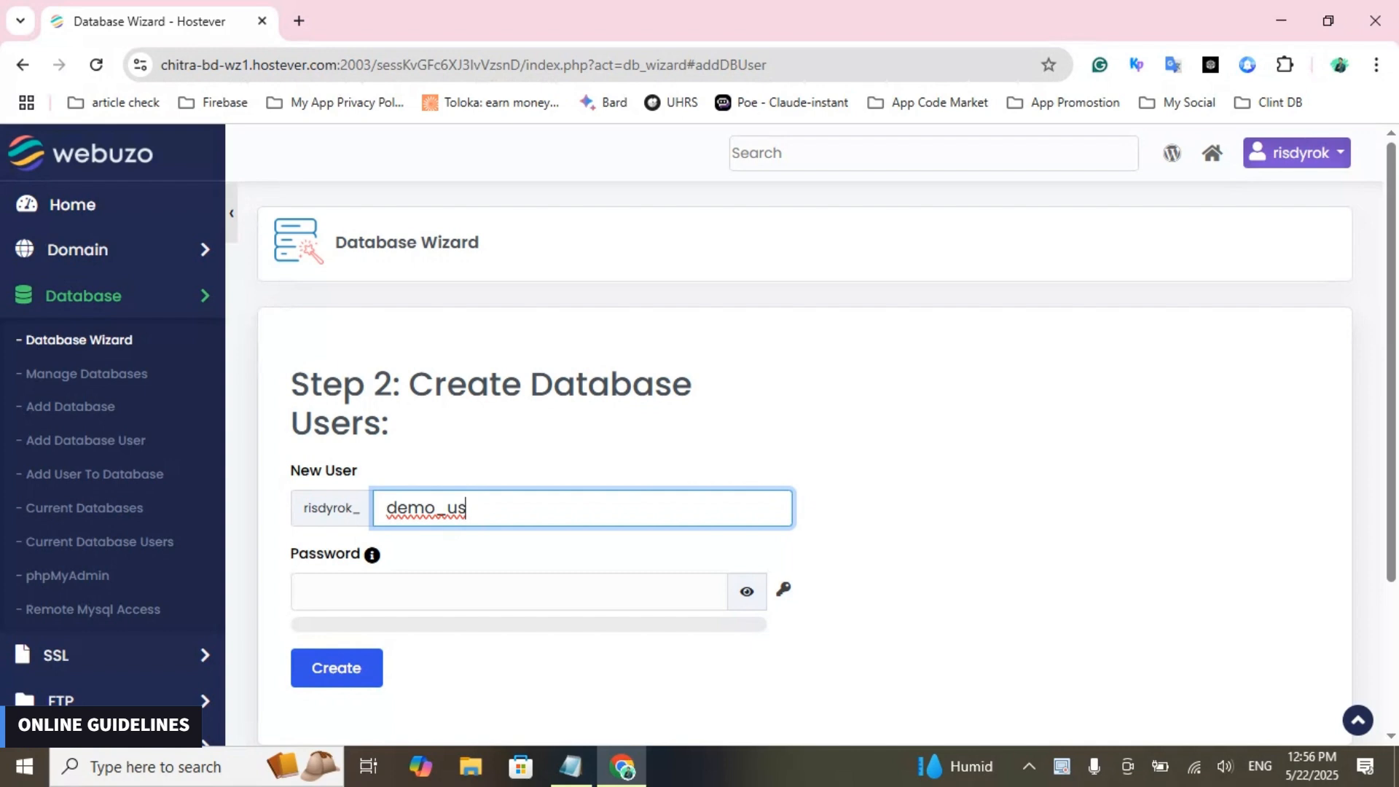
left_click(509, 592)
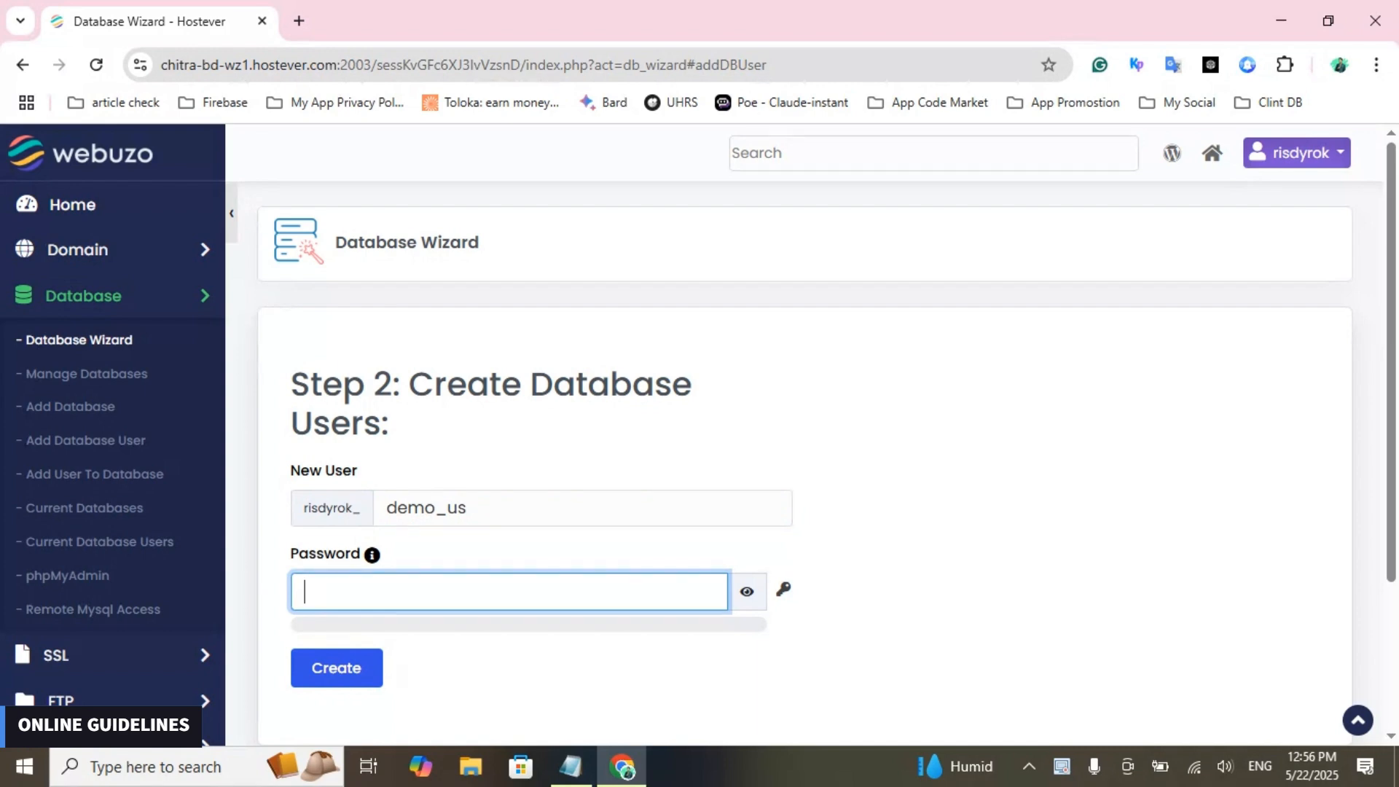
left_click(784, 589)
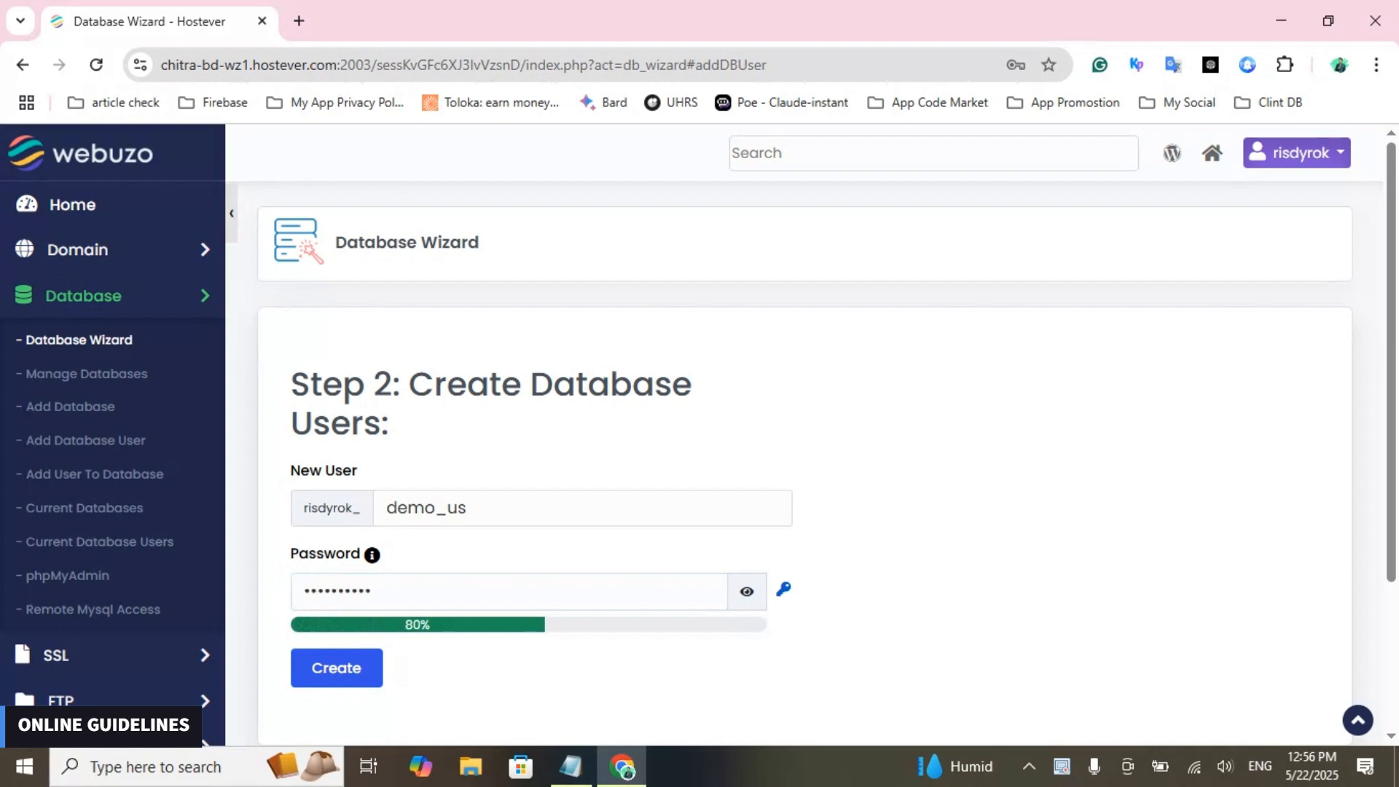
- Reveal the generated database user password and copy it into the empty Notepad document
left_click(746, 591)
left_click(509, 591)
key("ctrl+a")
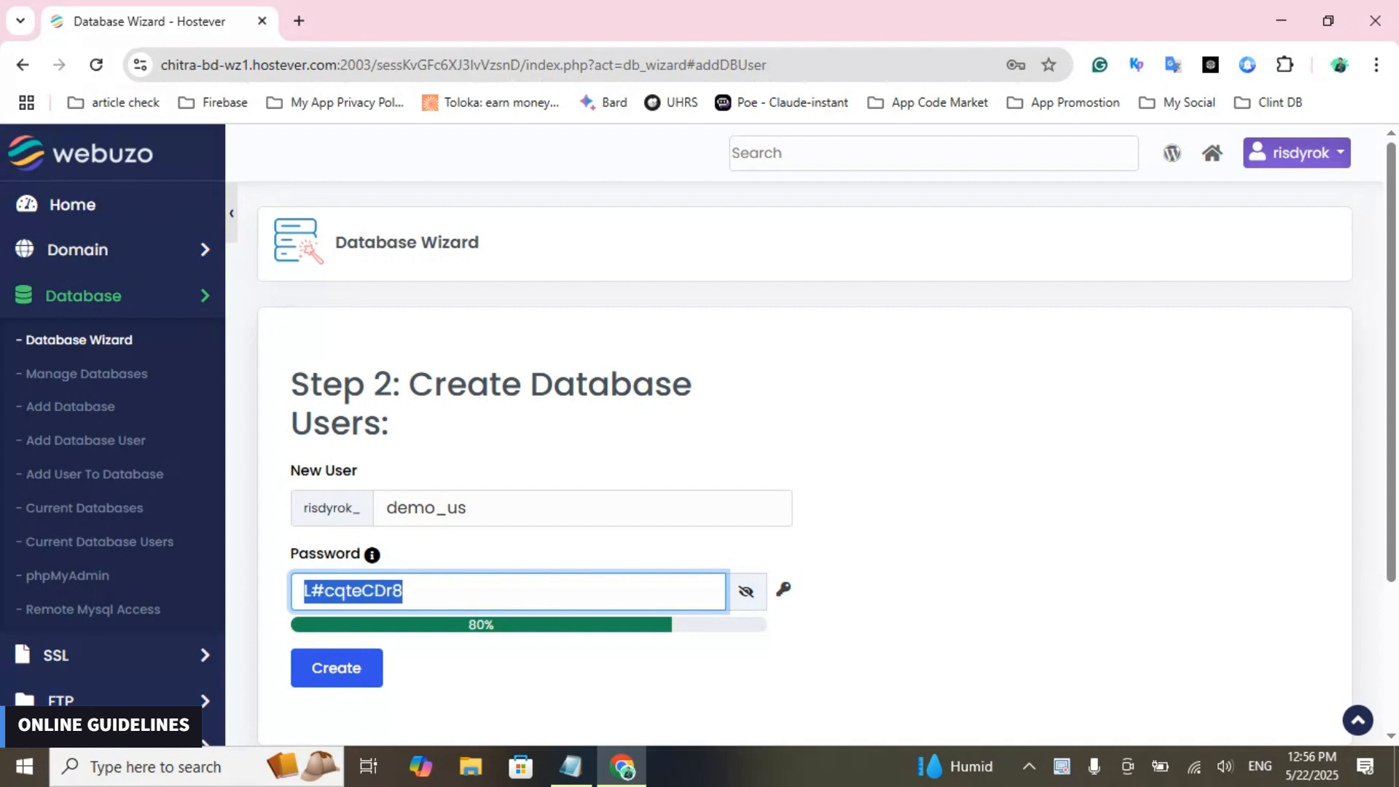
key("ctrl+c")
left_click(570, 766)
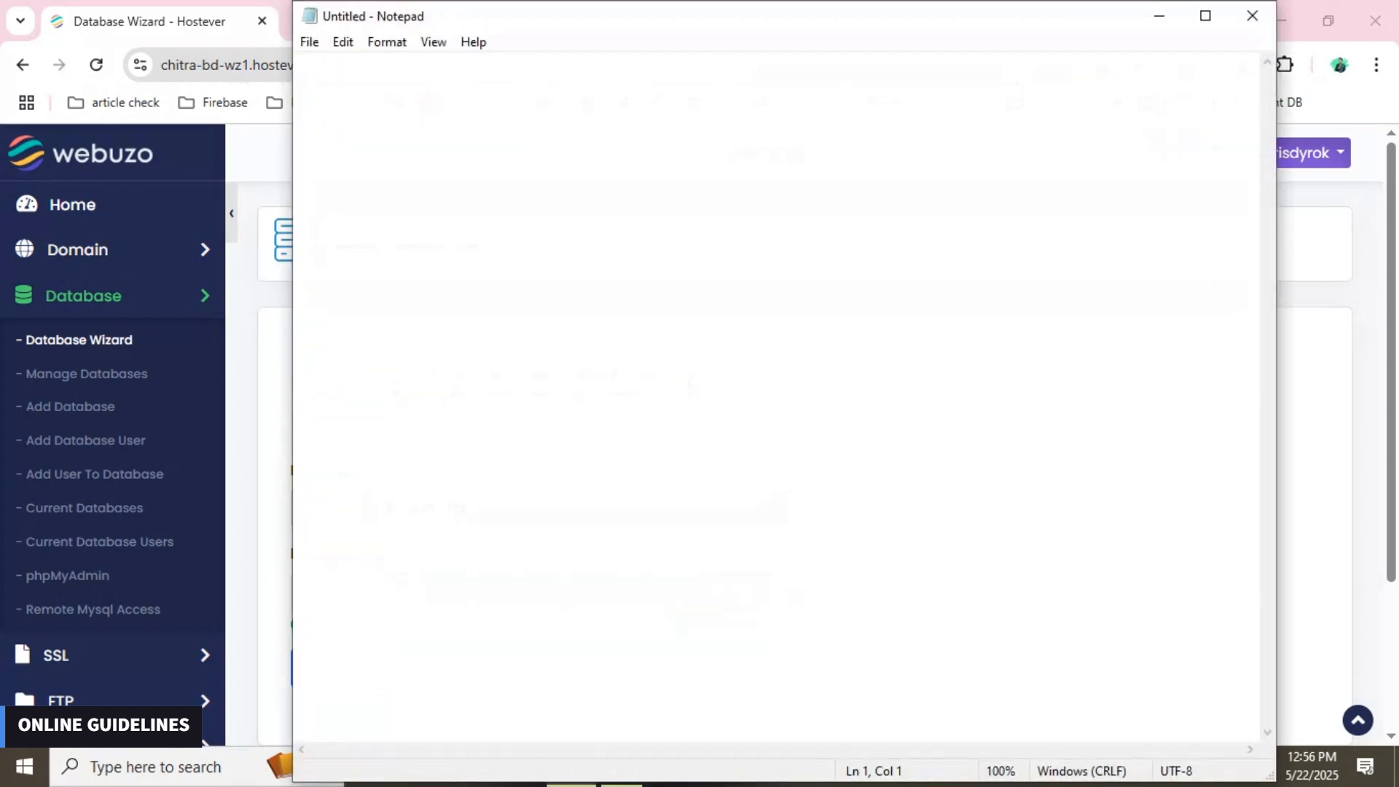
key("ctrl+v")
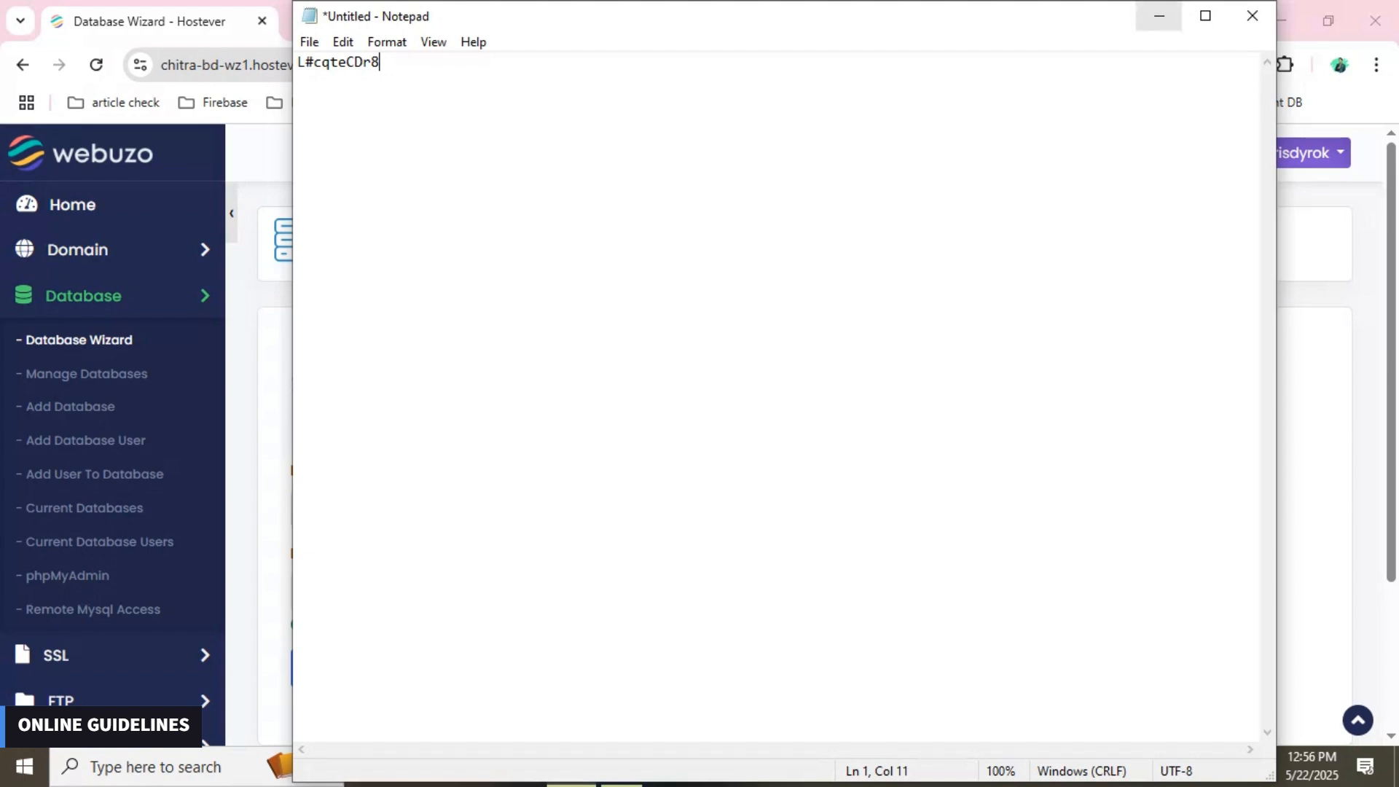
left_click(1160, 16)
- Create the database user demo_us with the generated password and proceed to the wizard's third step
left_click(911, 510)
scroll(911, 510, "down", 1)
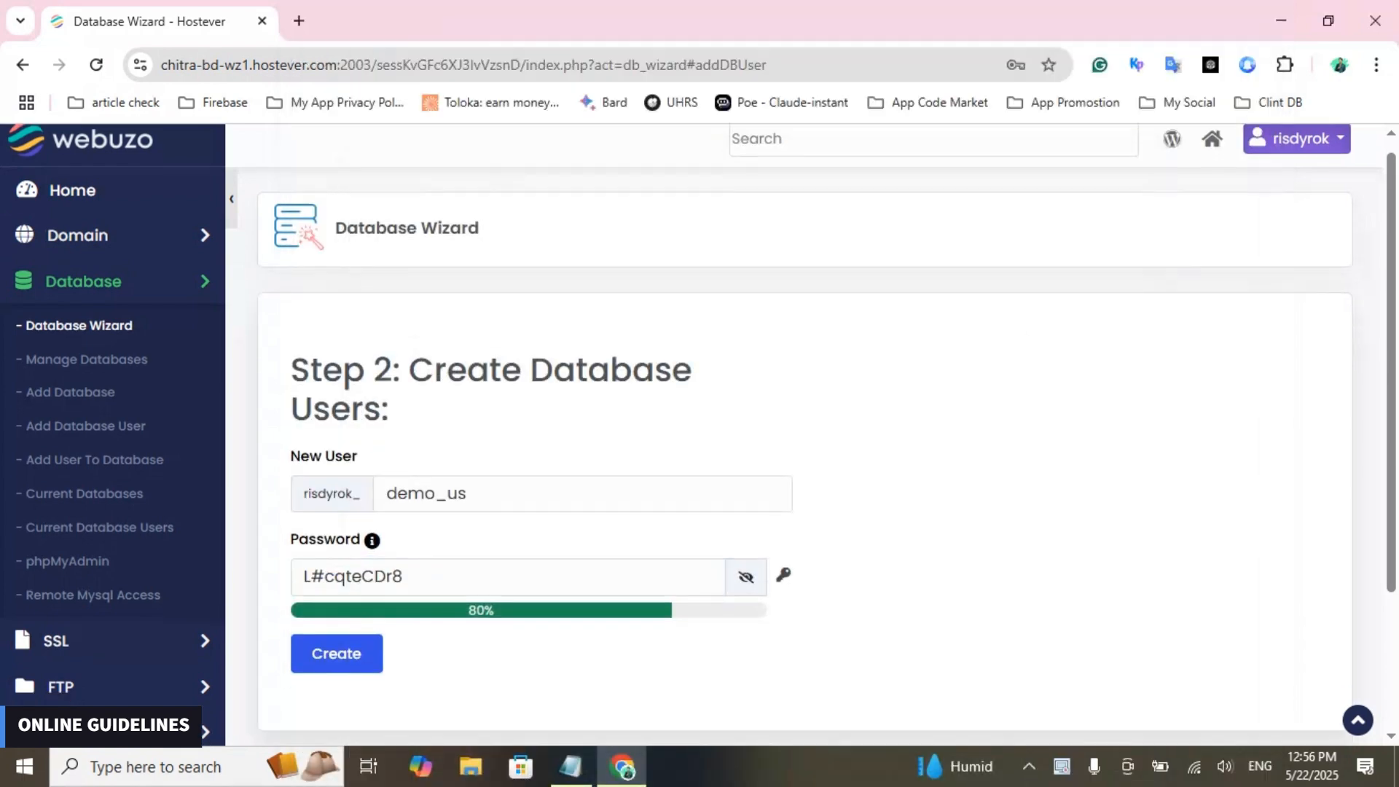
left_click(336, 566)
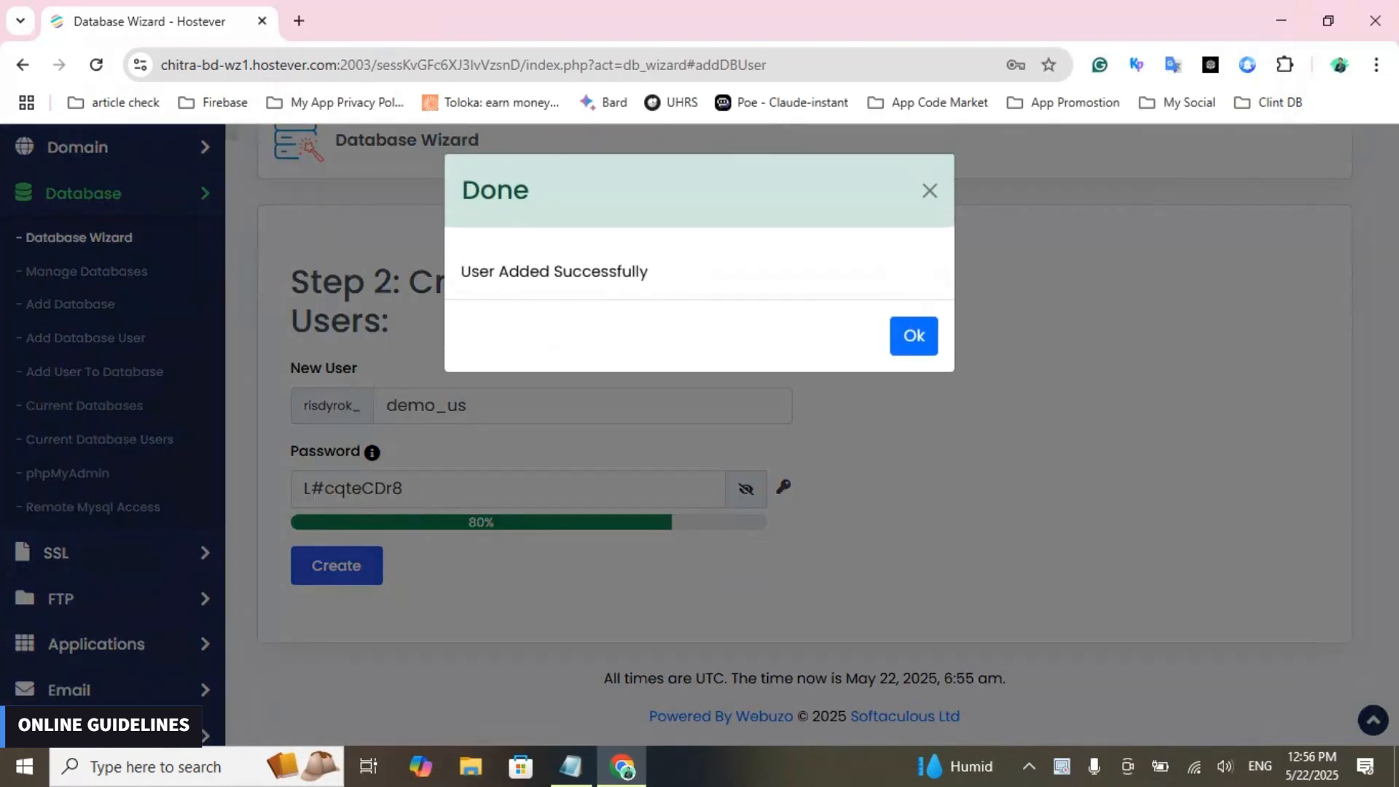
key("Return")
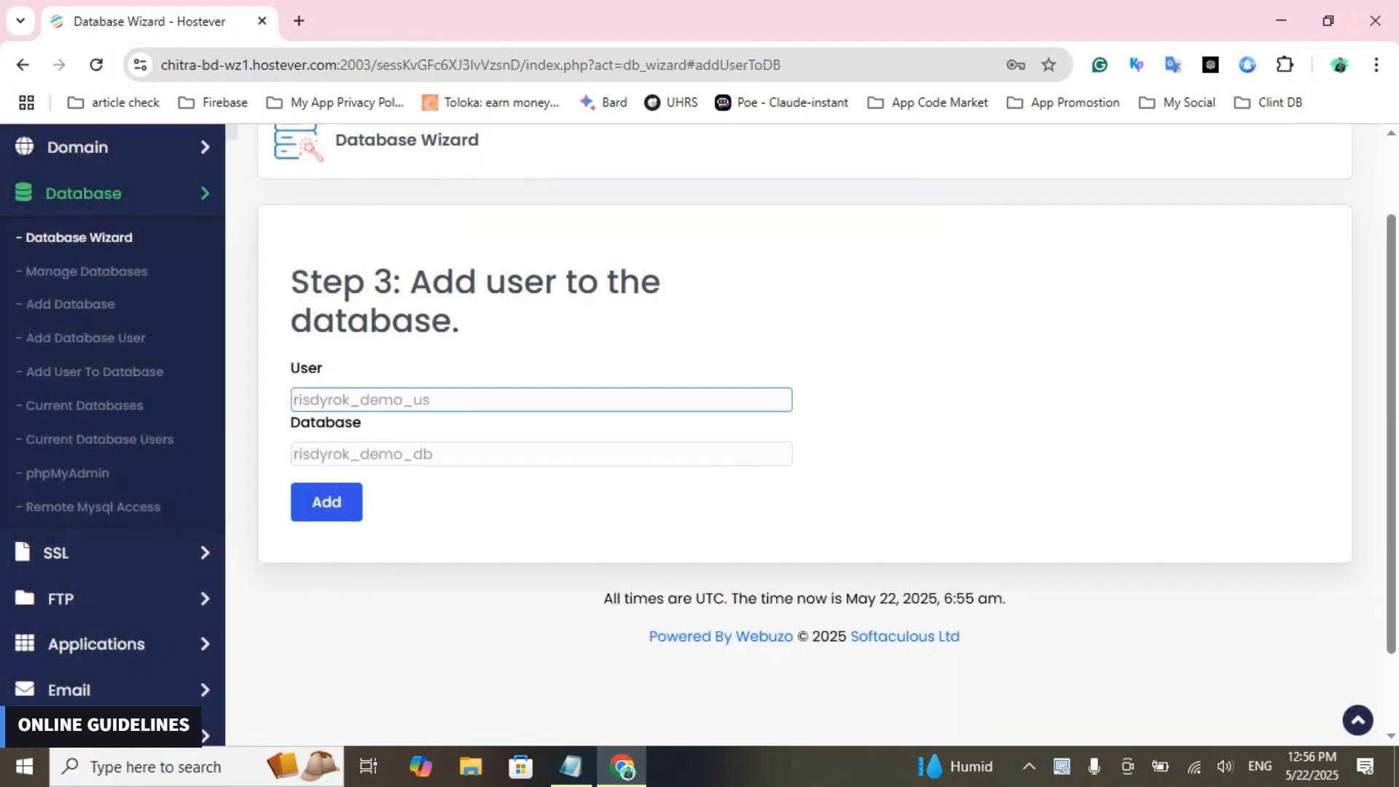
- Copy the full name of the demo_db database into Notepad, on a new line above the saved password
left_click_drag(291, 369, 370, 369)
left_click_drag(437, 400, 299, 401)
left_click_drag(435, 454, 293, 454)
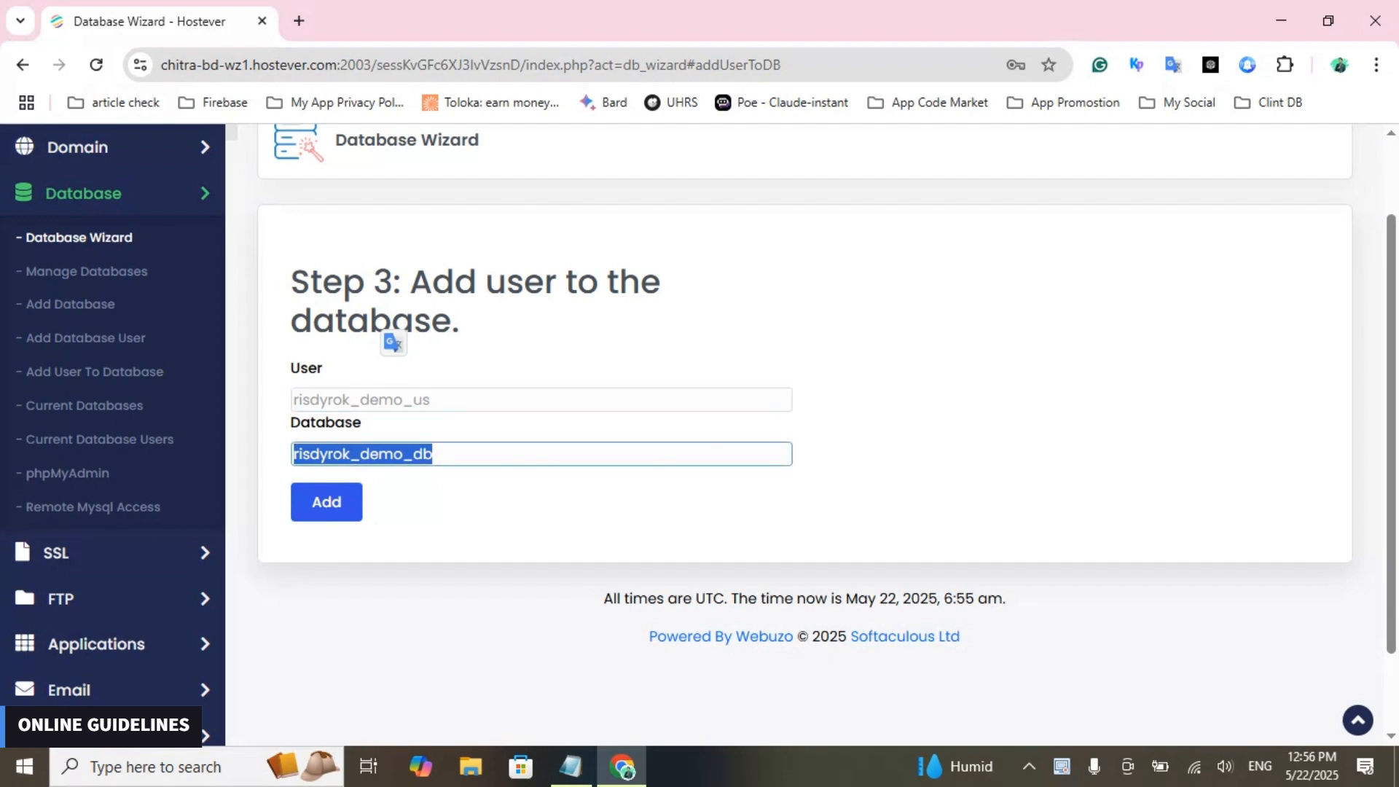
left_click(572, 767)
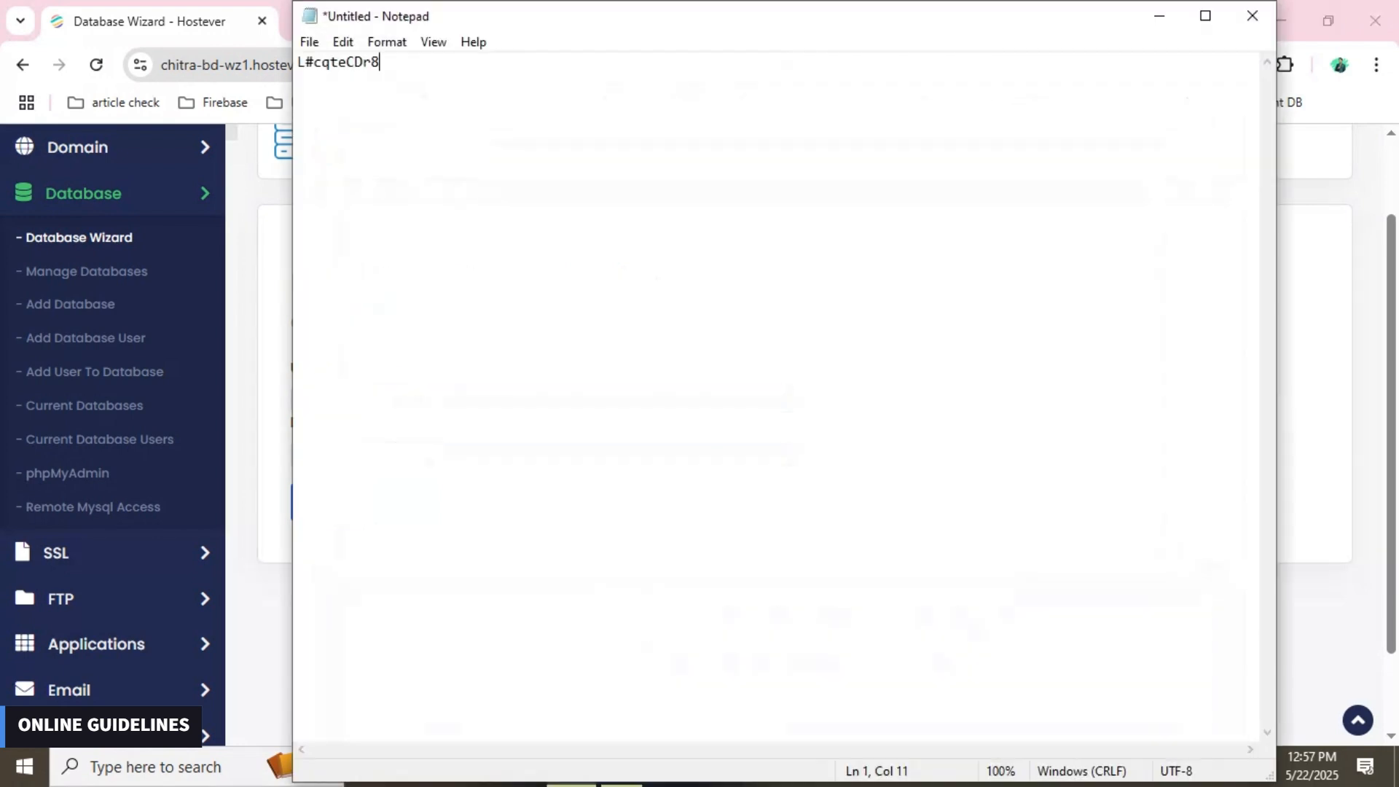
key("Home")
key("Return")
key("Return")
key("Up")
key("Up")
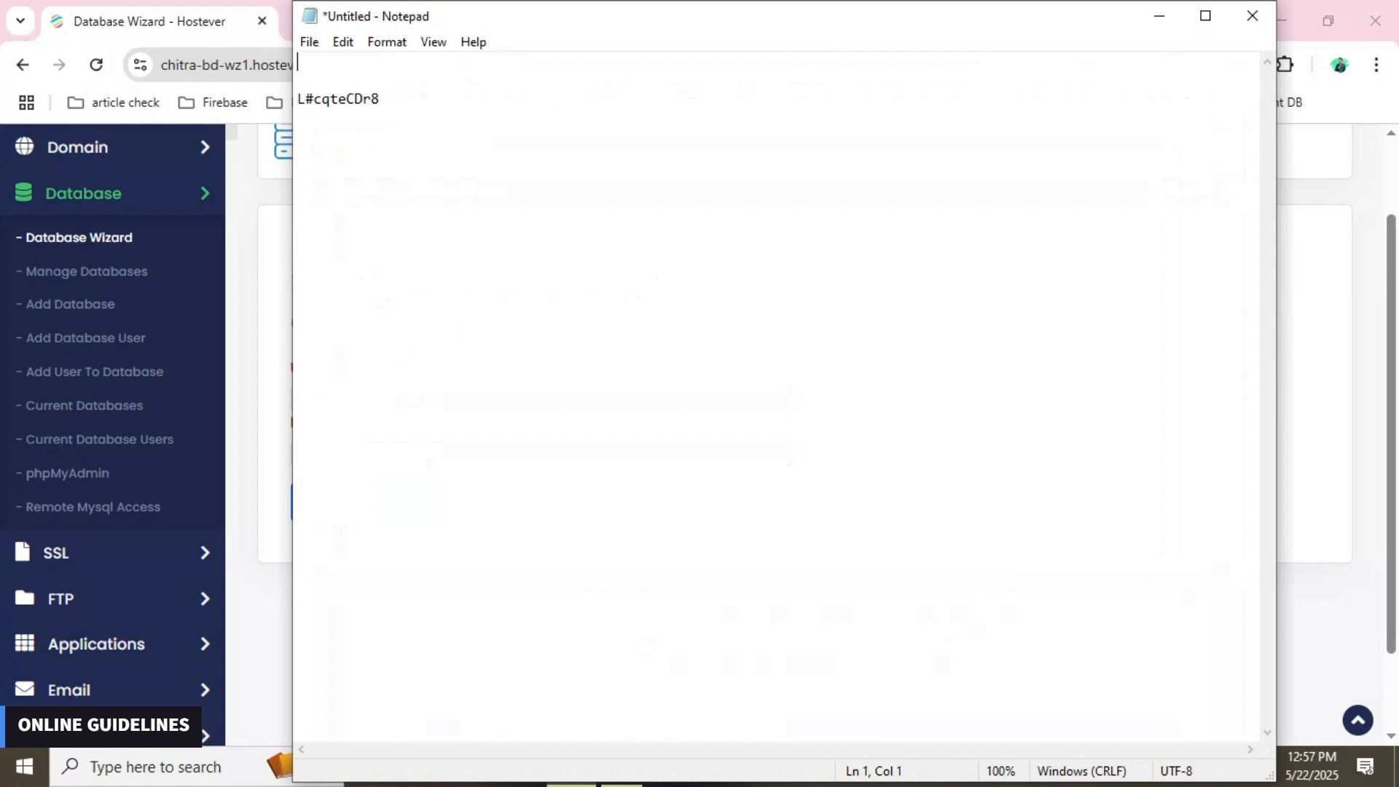
key("ctrl+v")
left_click(1159, 15)
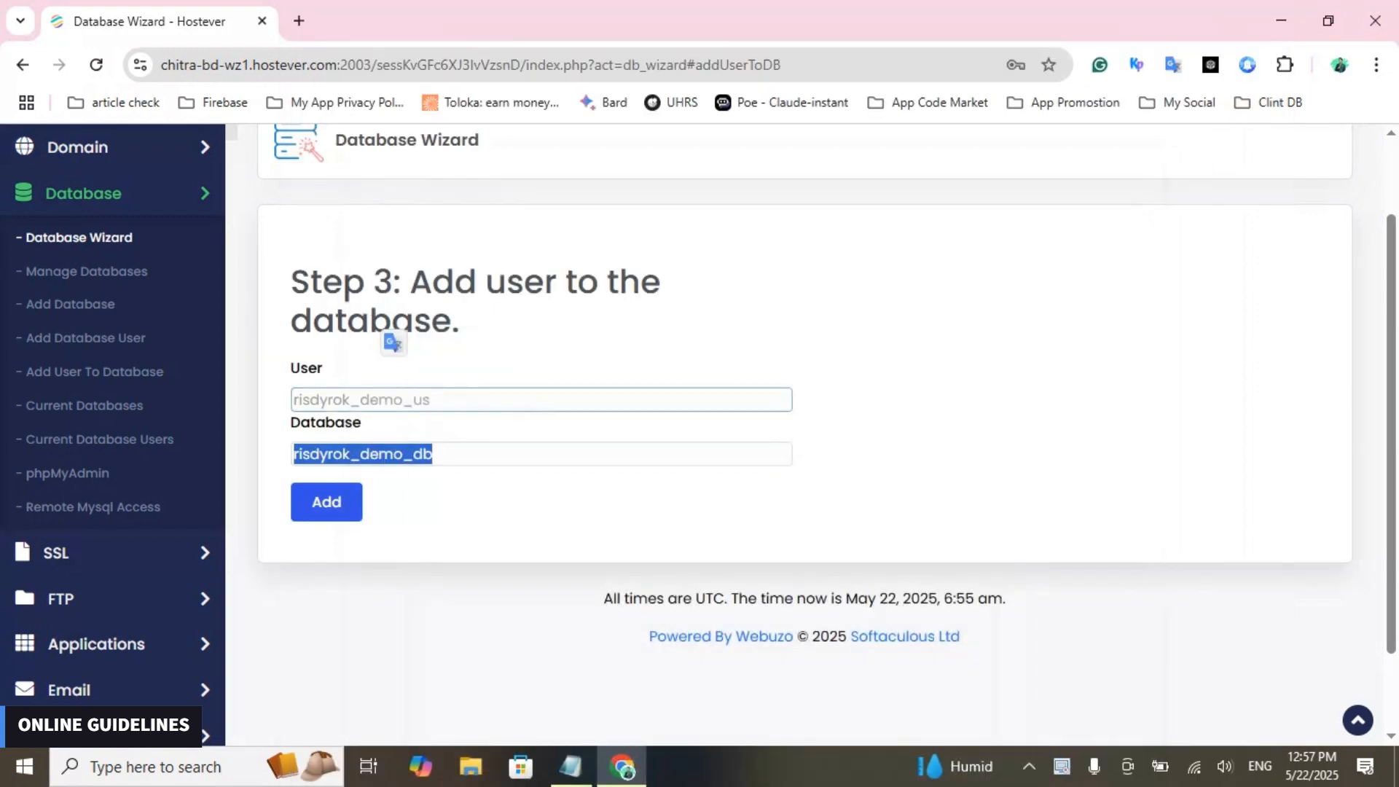
- Copy the full demo_us user name into Notepad, on the line between the database name and the password
key("ctrl+a")
left_click(571, 767)
key("ctrl+v")
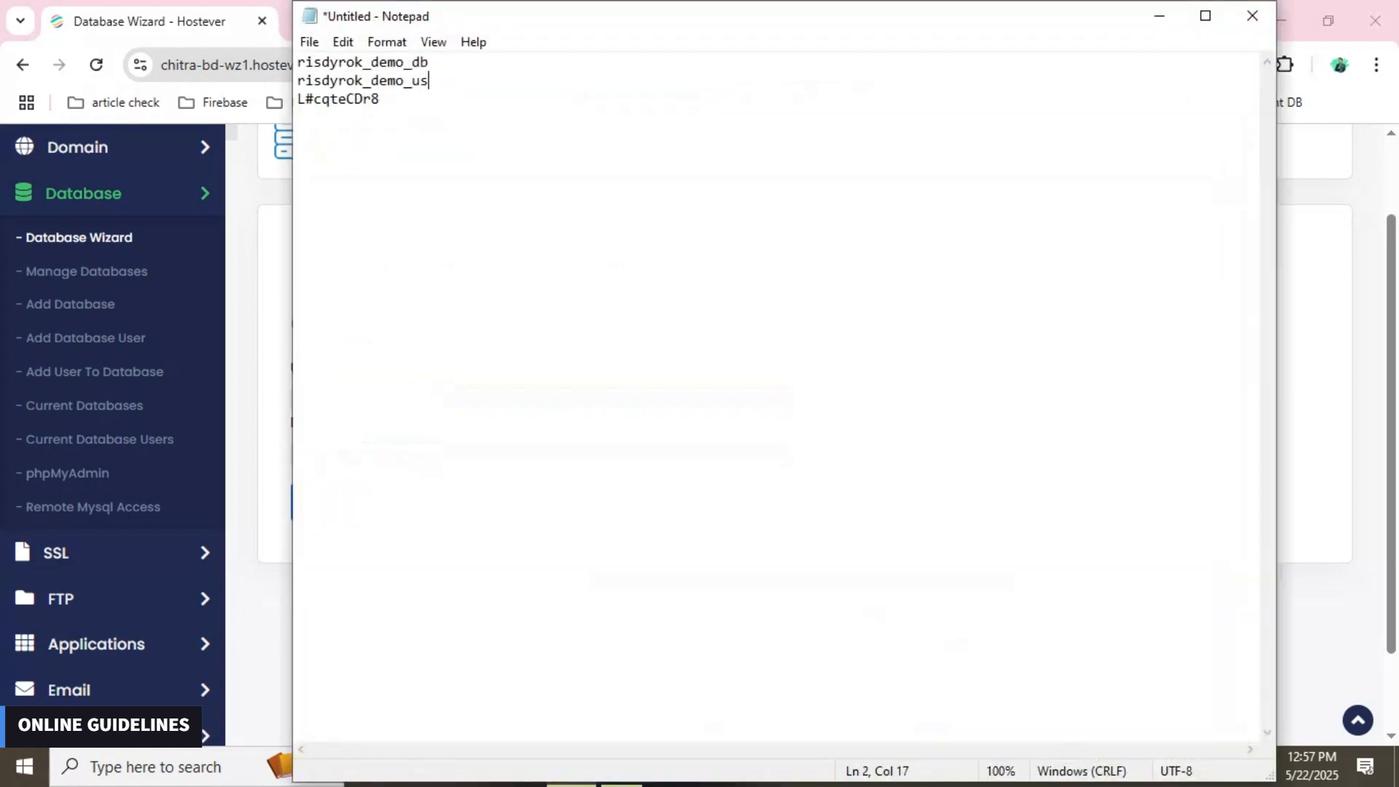
key("ctrl+a")
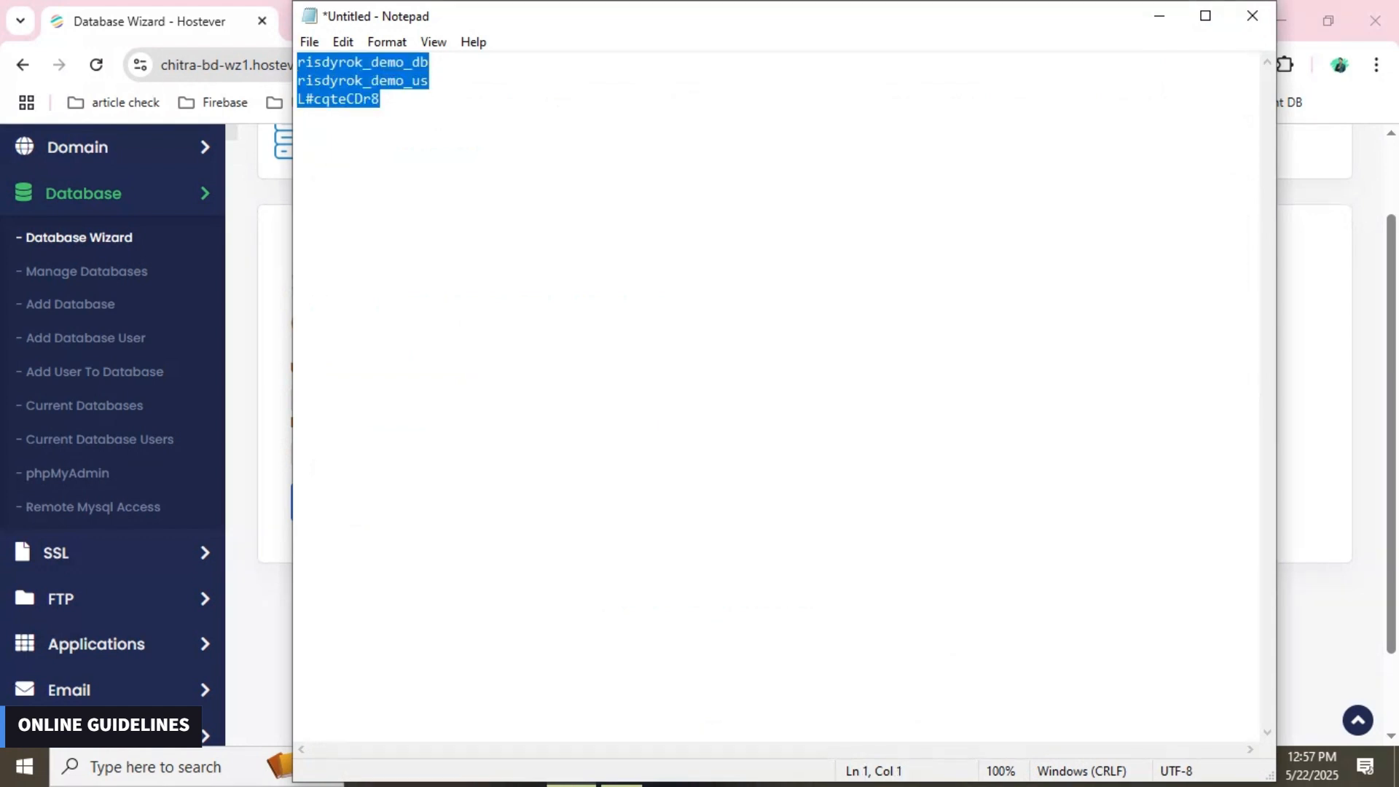
left_click(1159, 16)
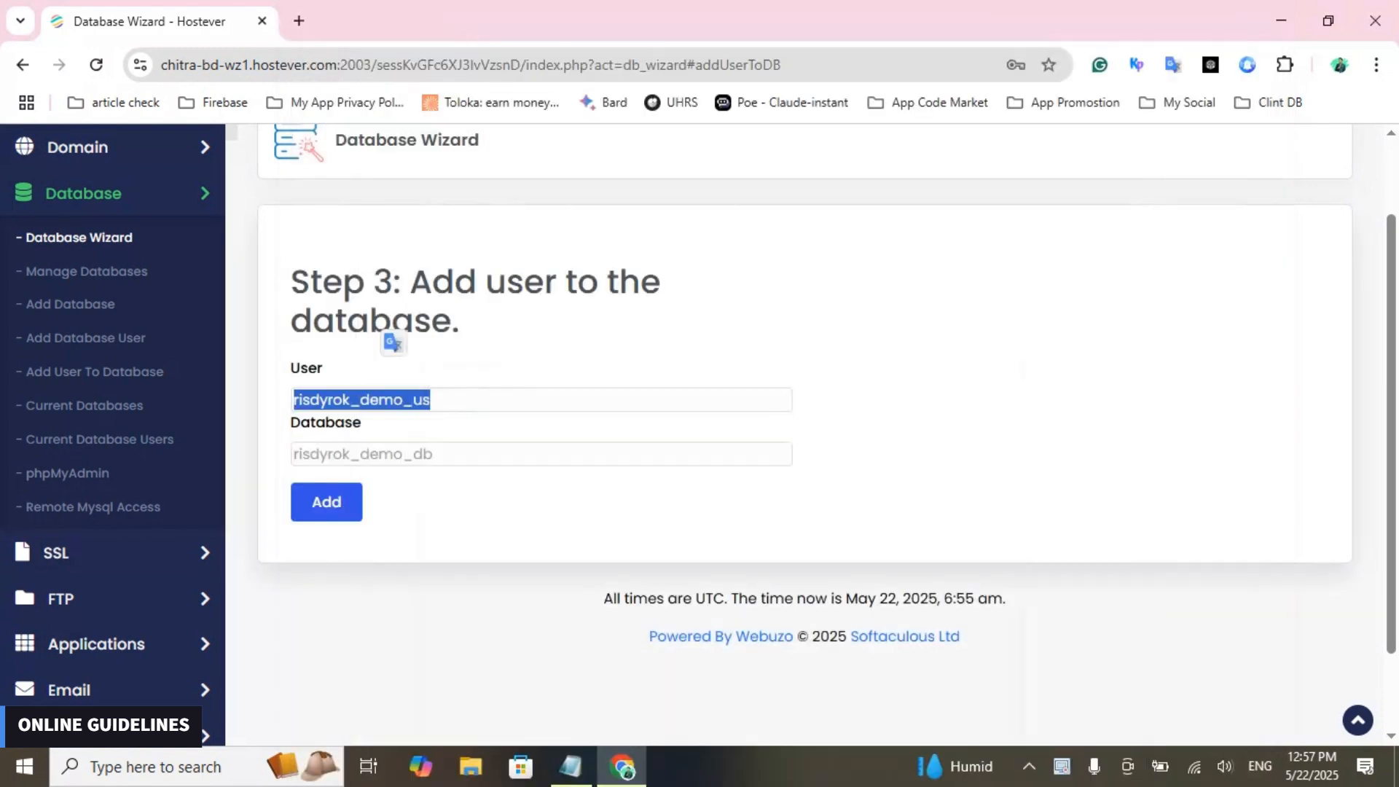
- Add the demo_us user to the demo_db database and select all privileges for it
left_click(326, 501)
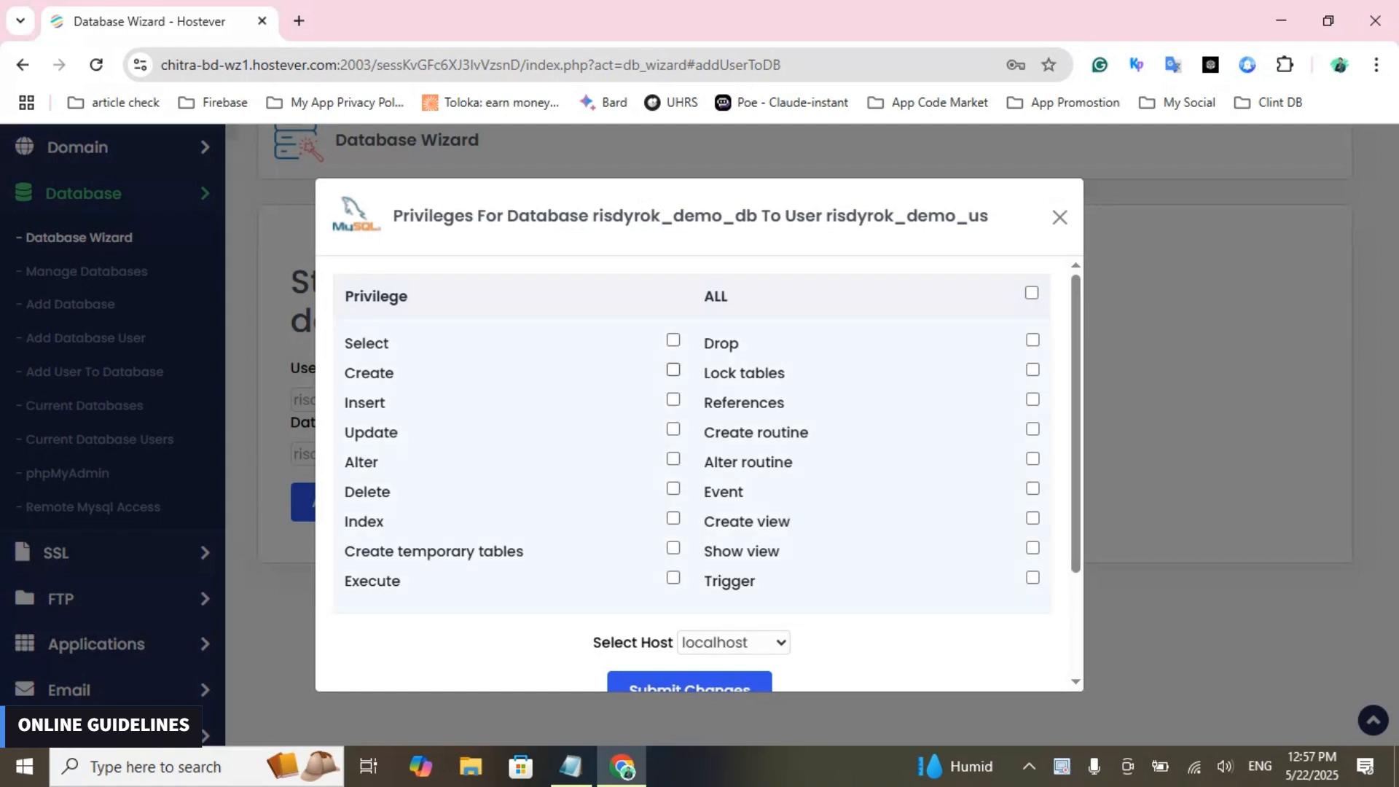
scroll(691, 466, "down", 2)
scroll(691, 466, "up", 2)
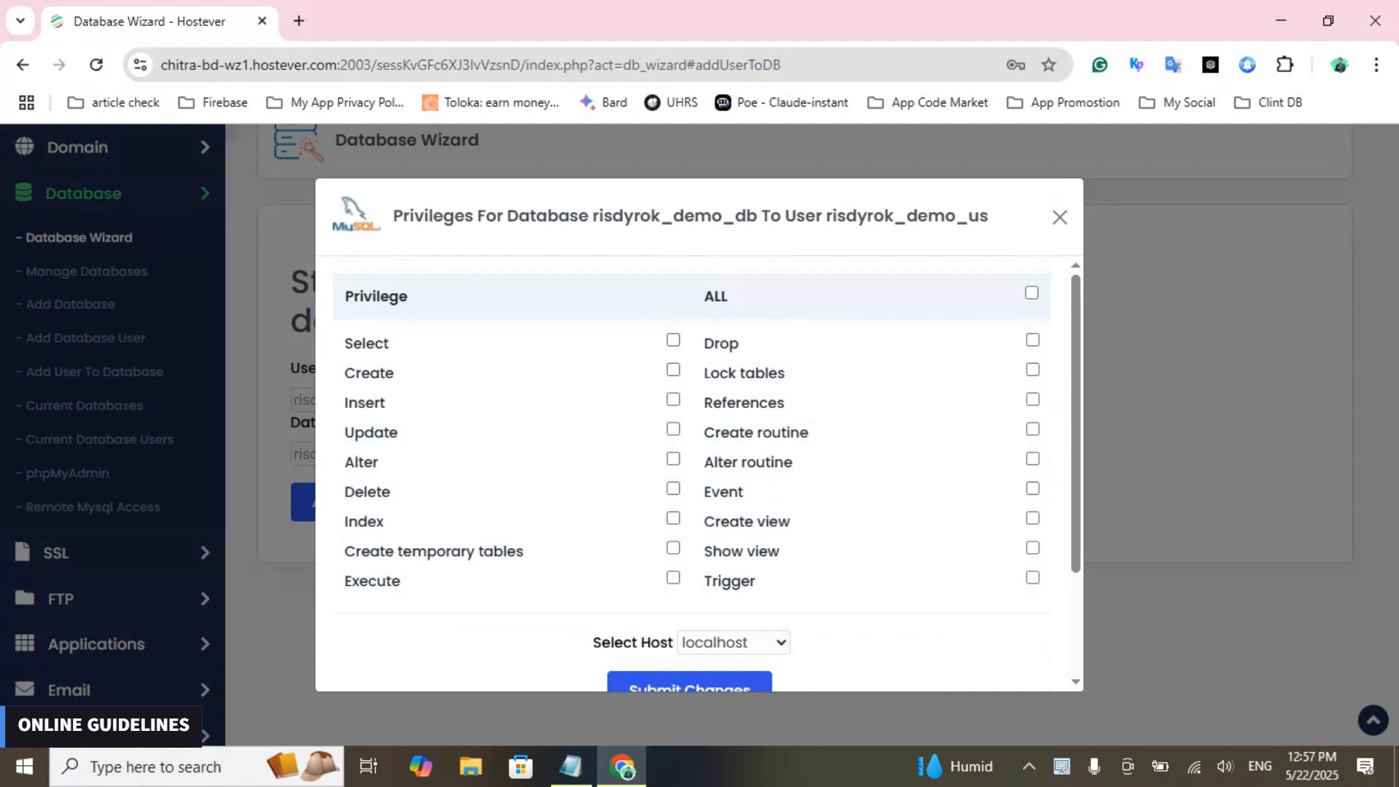
left_click(1031, 293)
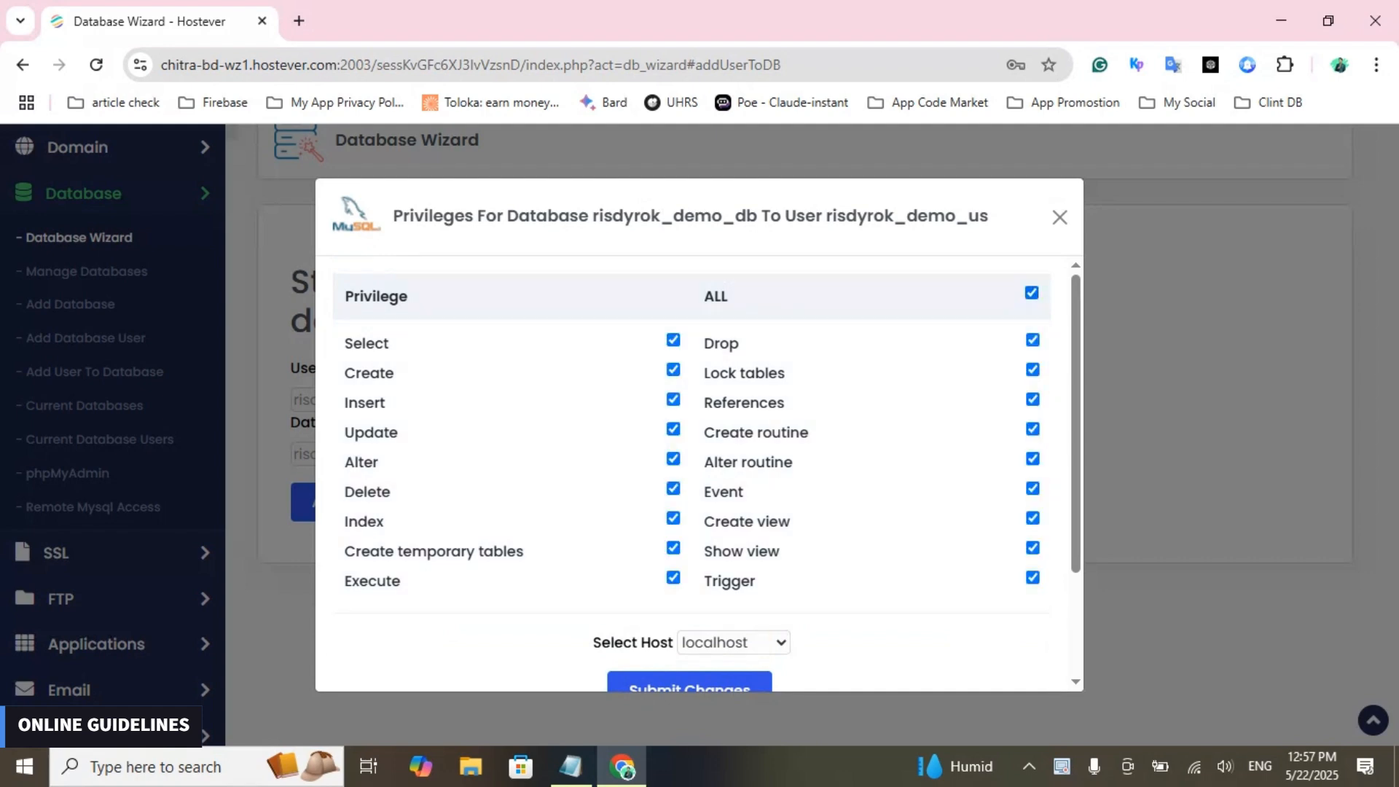
- Choose localhost as the access host, submit the privilege changes and acknowledge the confirmation
scroll(692, 473, "down", 2)
scroll(692, 473, "up", 2)
scroll(693, 473, "down", 1)
scroll(692, 474, "down", 1)
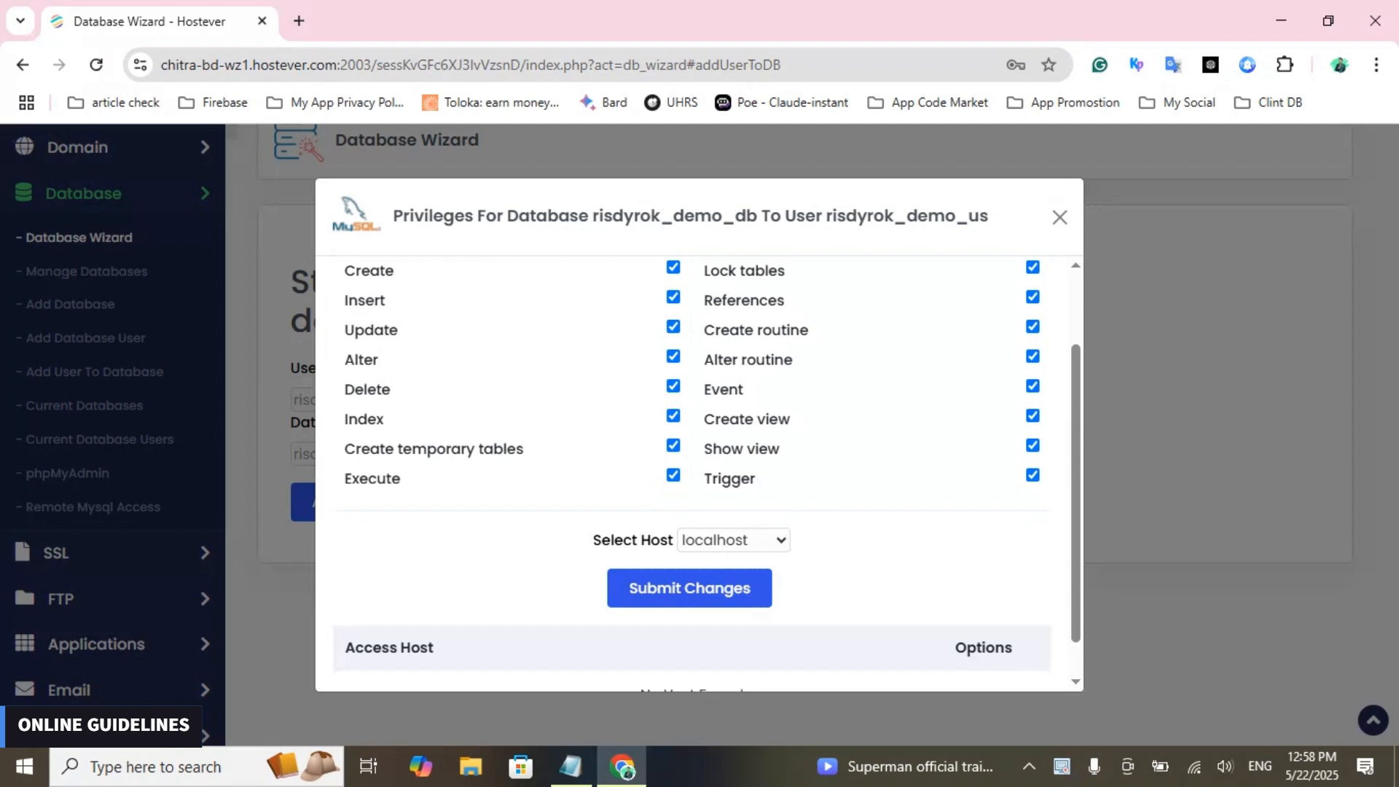
left_click(734, 540)
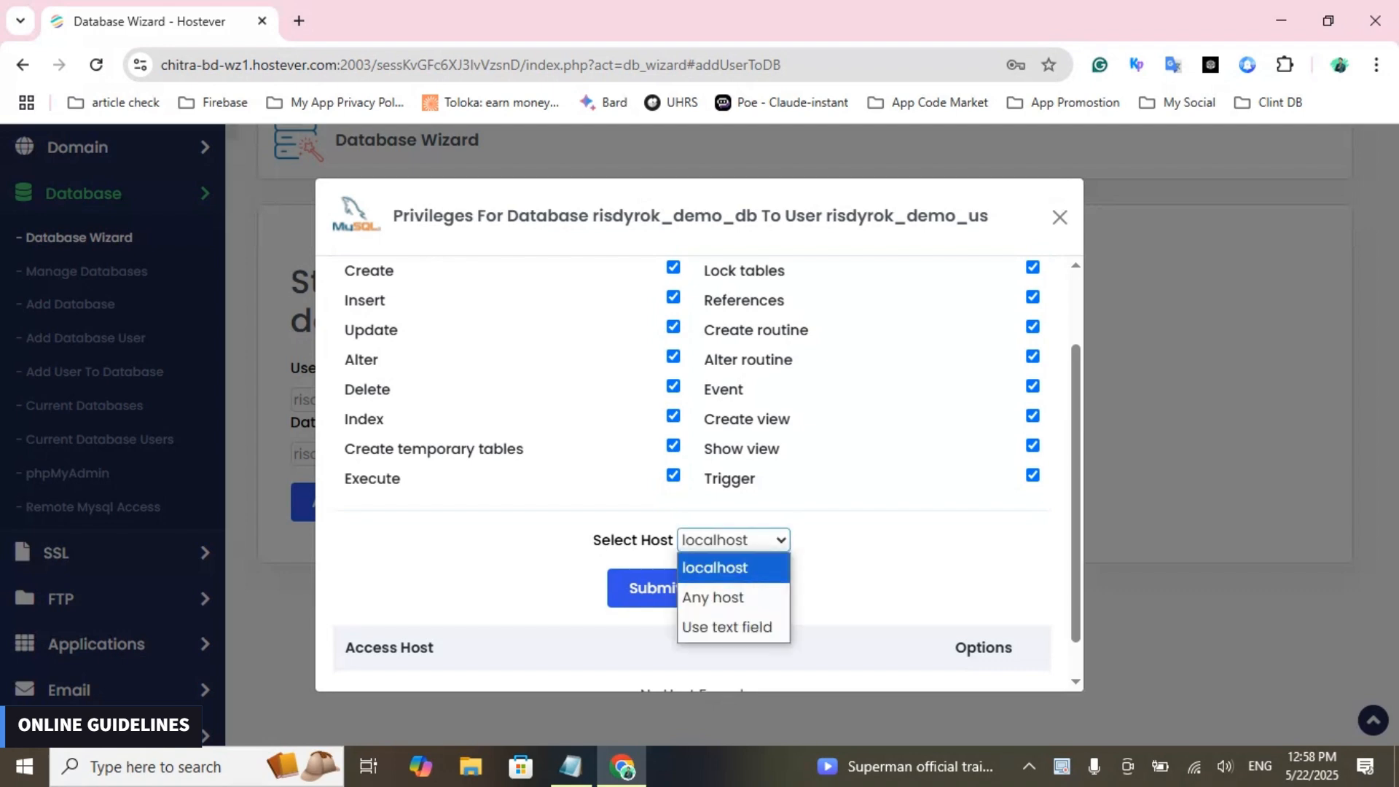
left_click(733, 568)
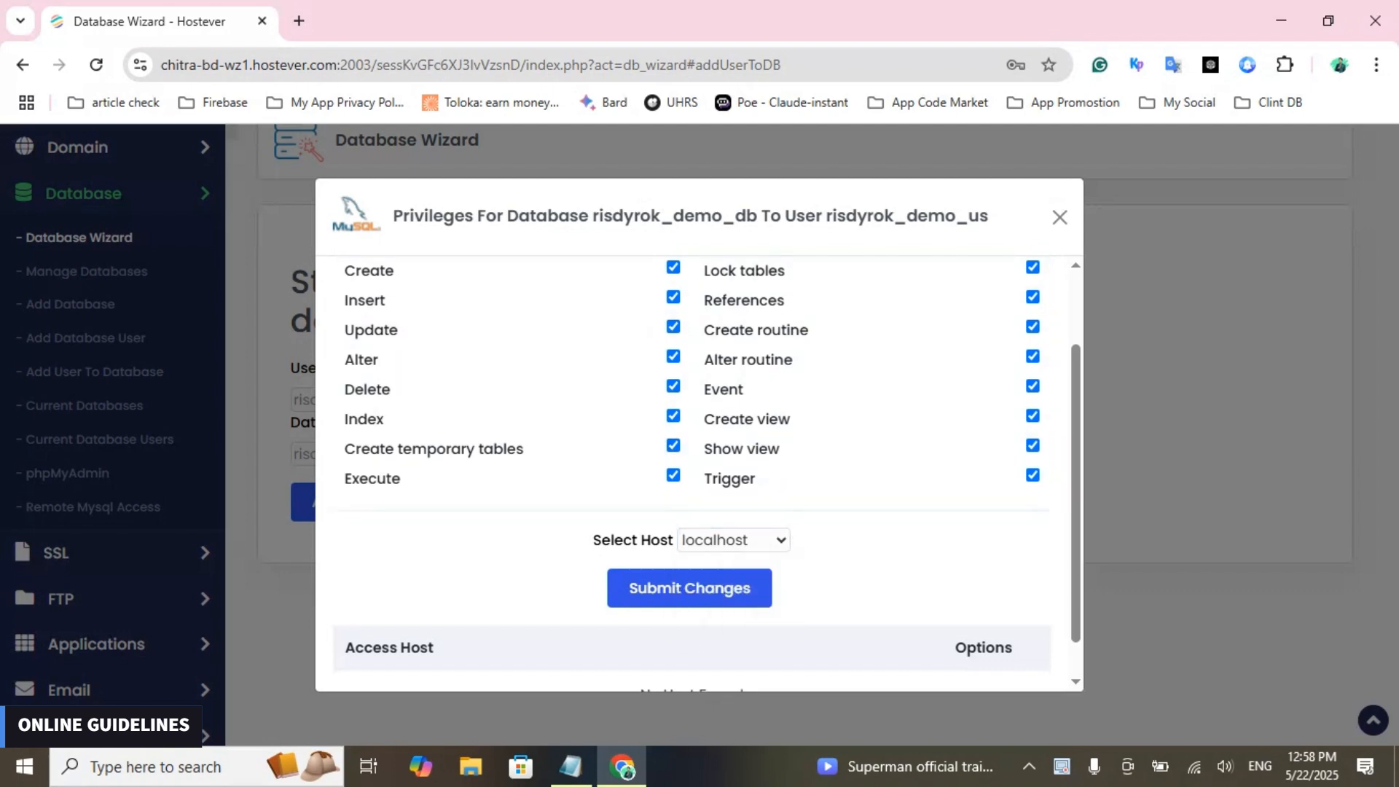
scroll(700, 473, "down", 1)
left_click(690, 544)
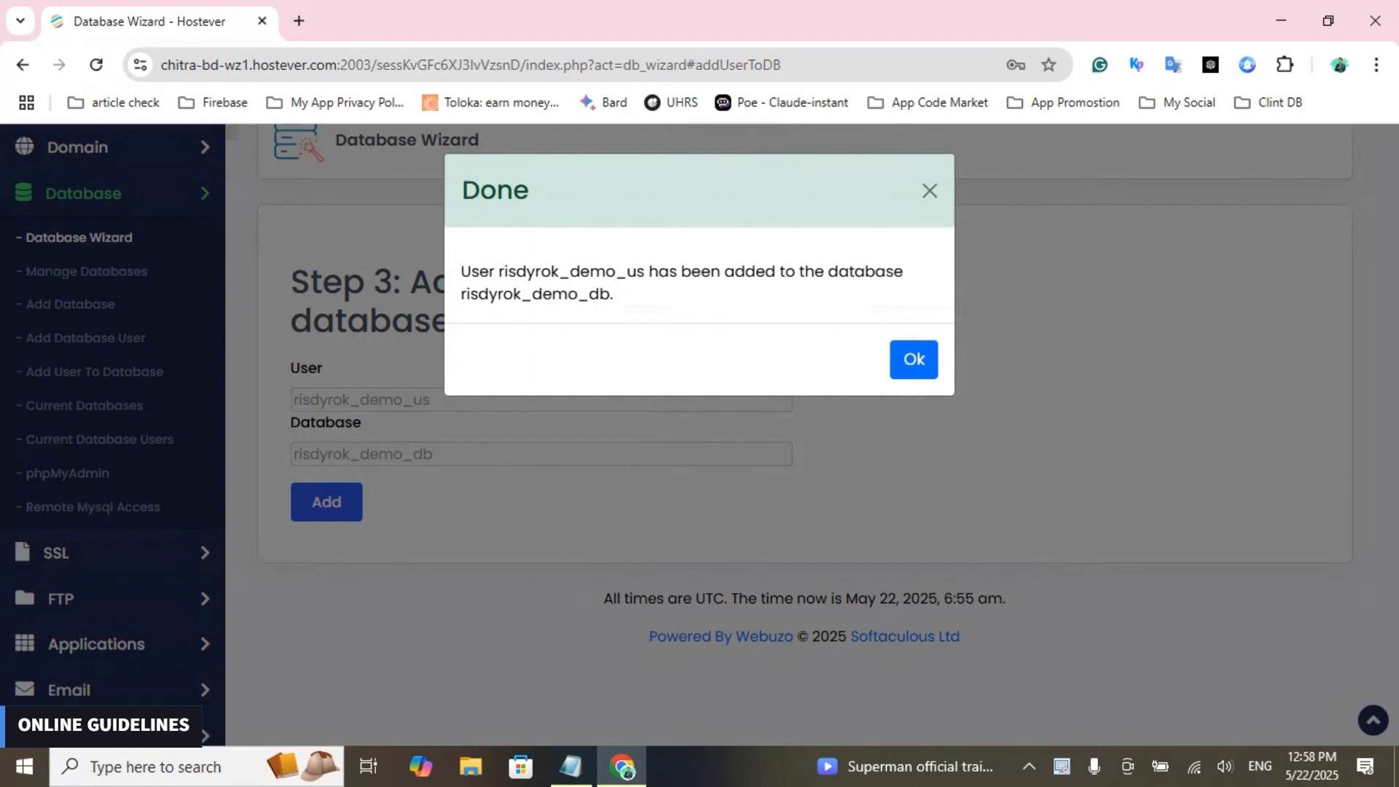
left_click(913, 359)
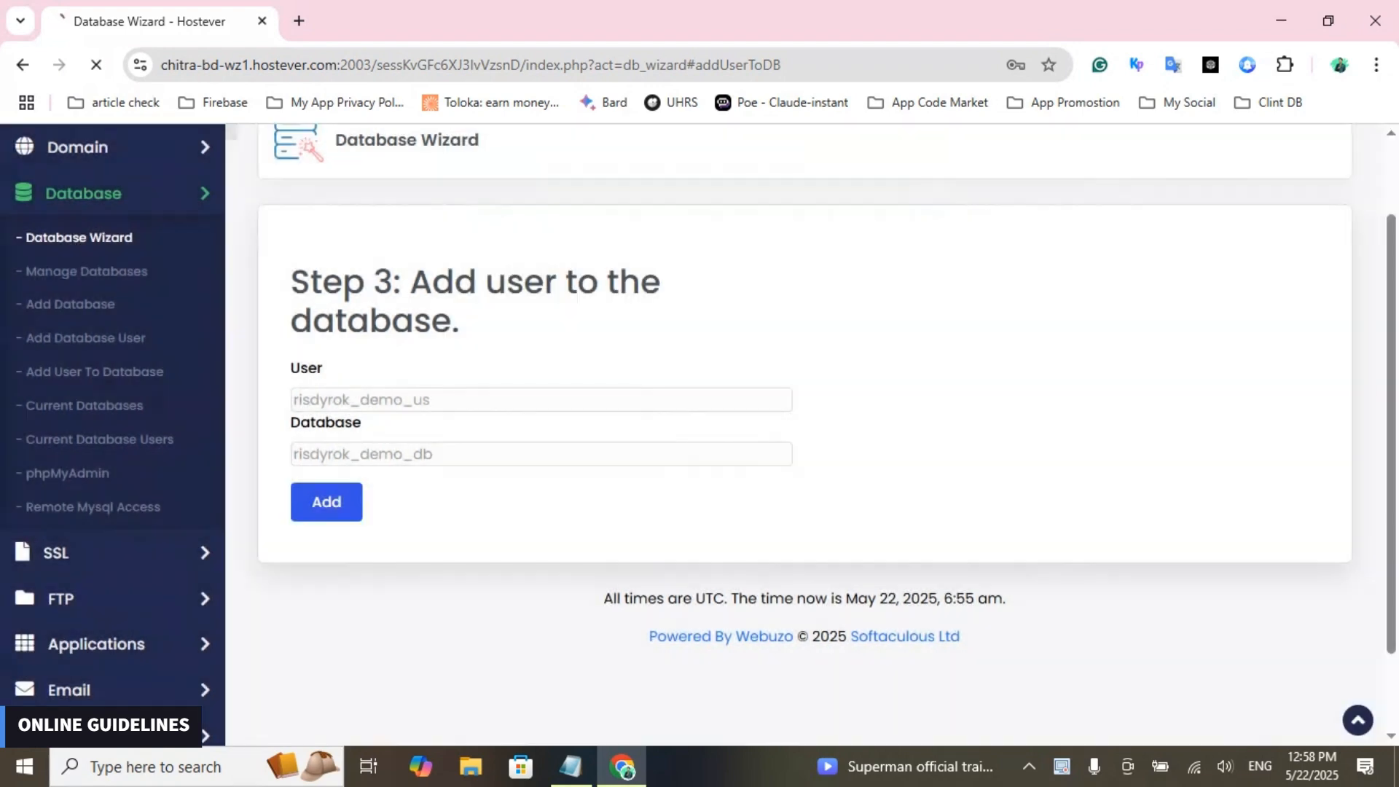
- Check the database list for demo_db and its assigned user, and open demo_db in phpMyAdmin to view its structure
scroll(804, 437, "down", 2)
scroll(805, 438, "up", 1)
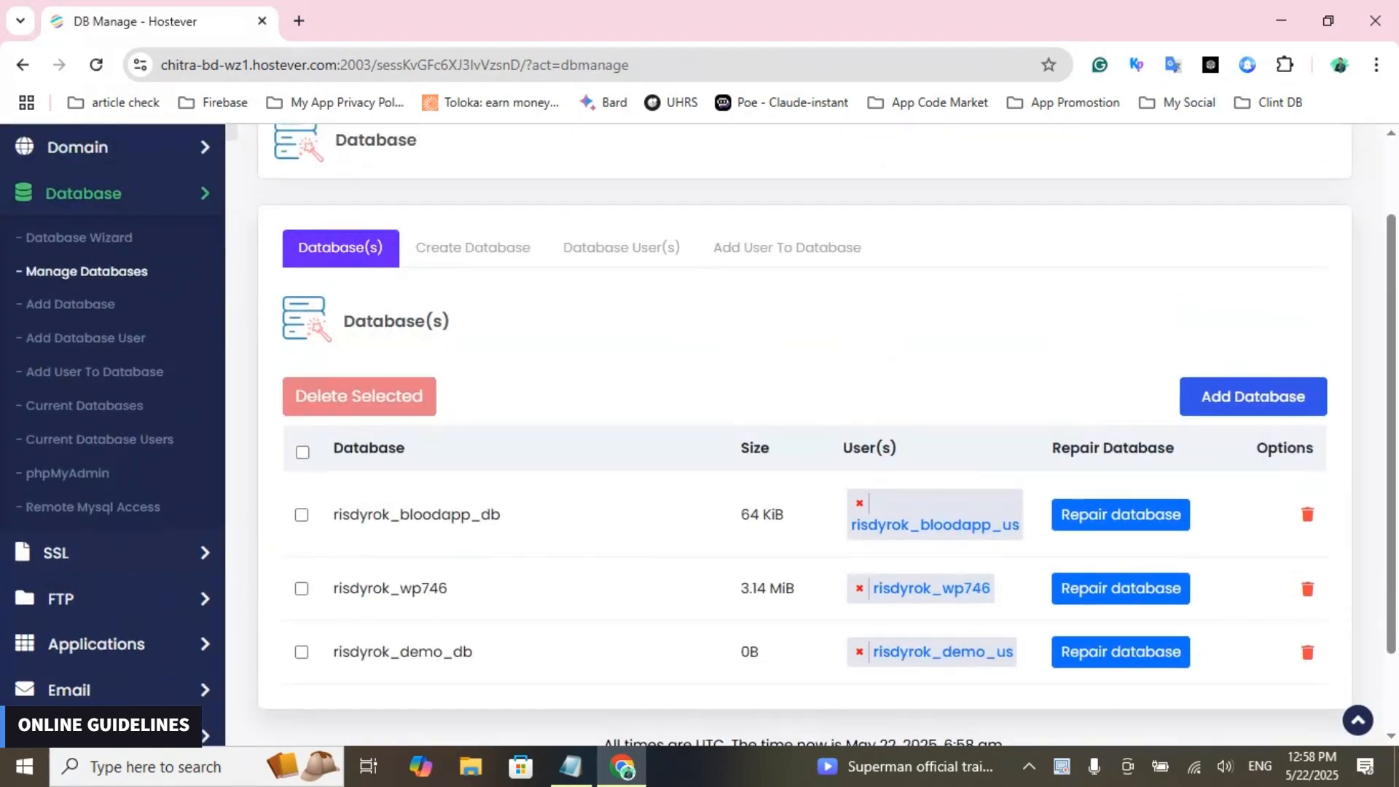
scroll(804, 438, "down", 1)
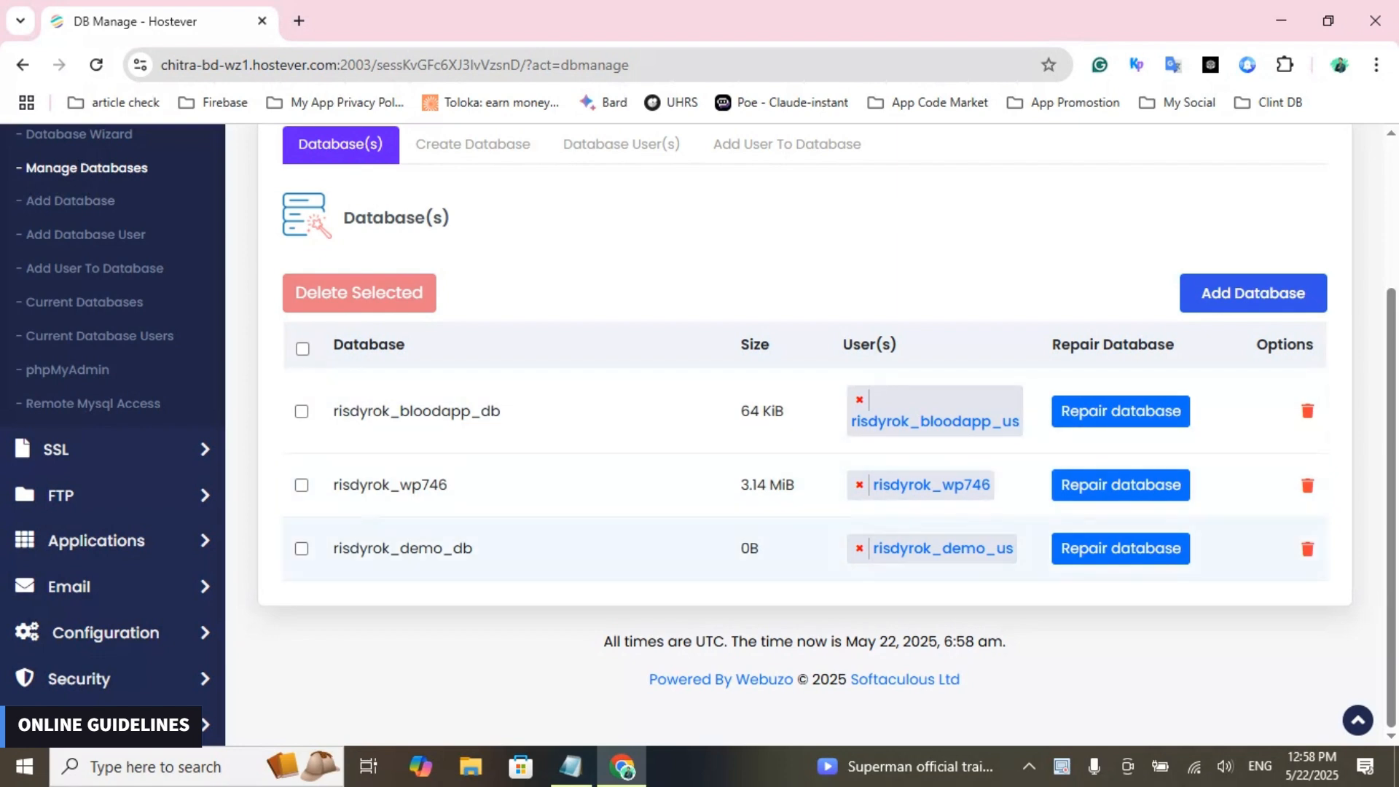
scroll(801, 548, "up", 3)
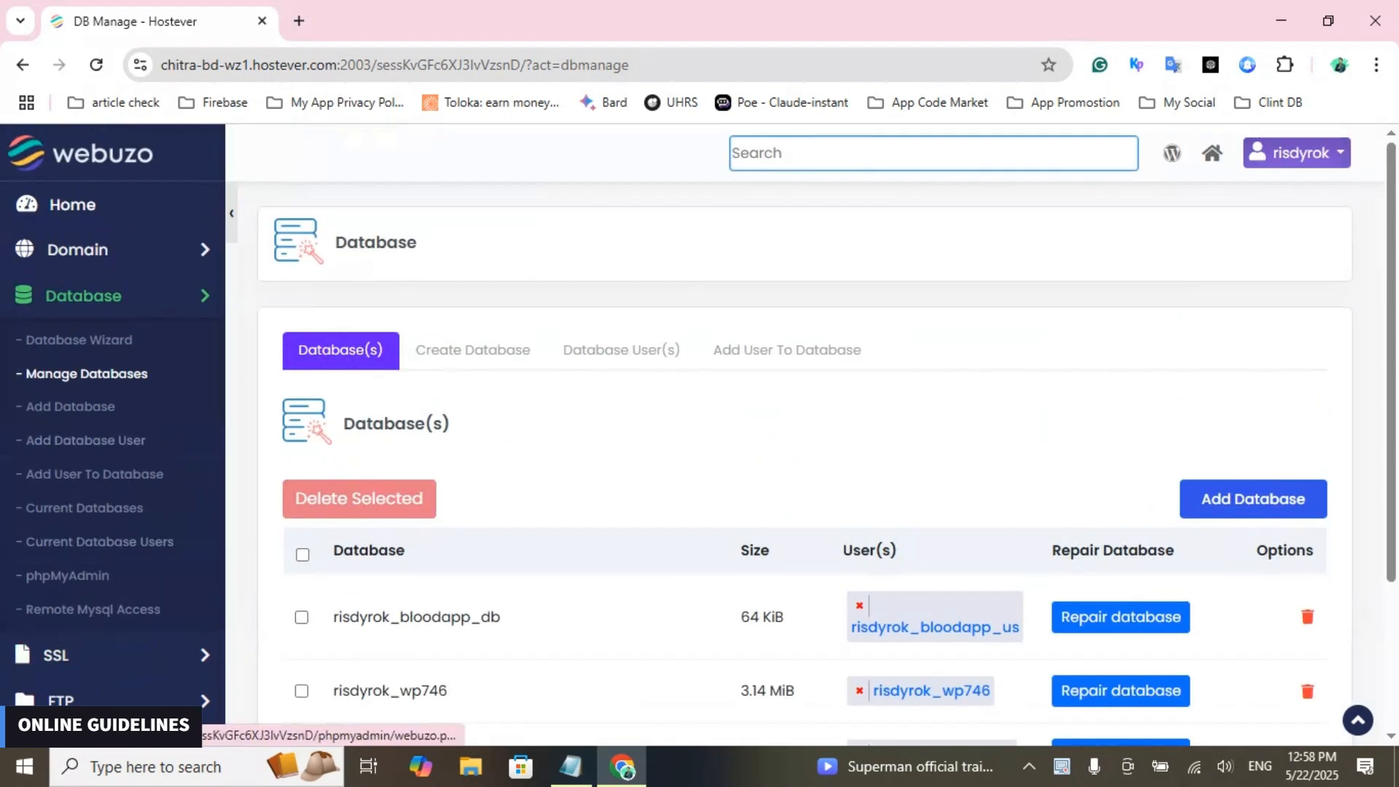
left_click(67, 575)
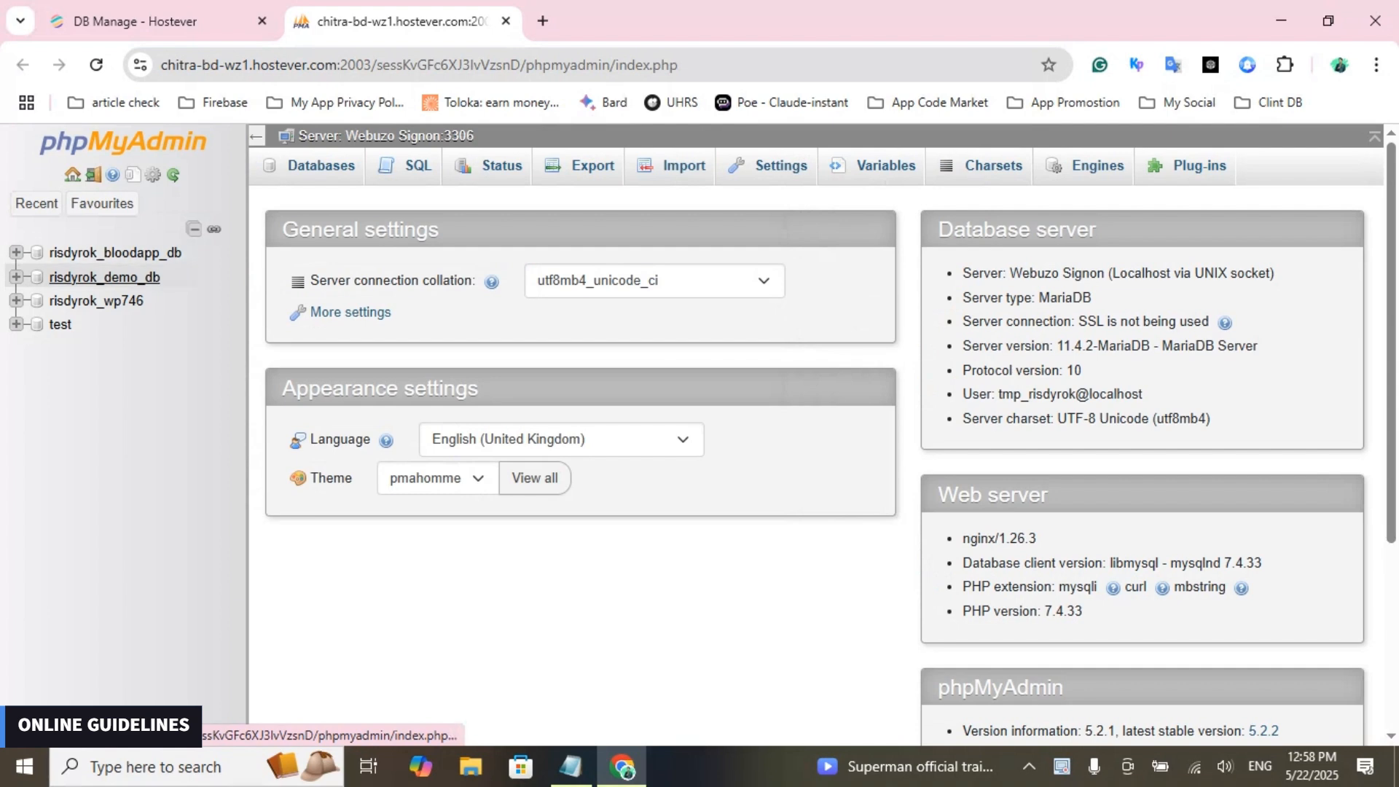
left_click(104, 277)
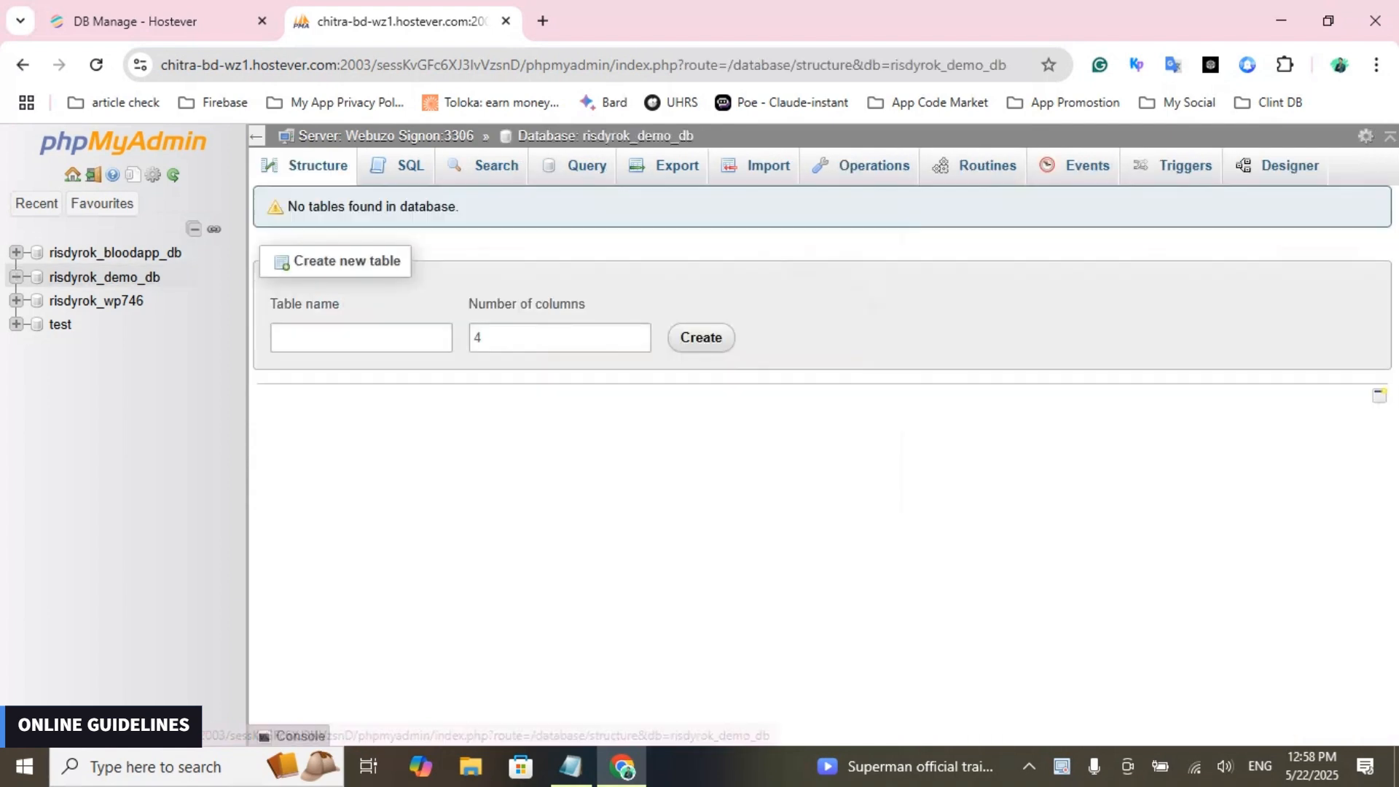
- Return to the Webuzo control panel's home page and show its Database section
left_click(146, 21)
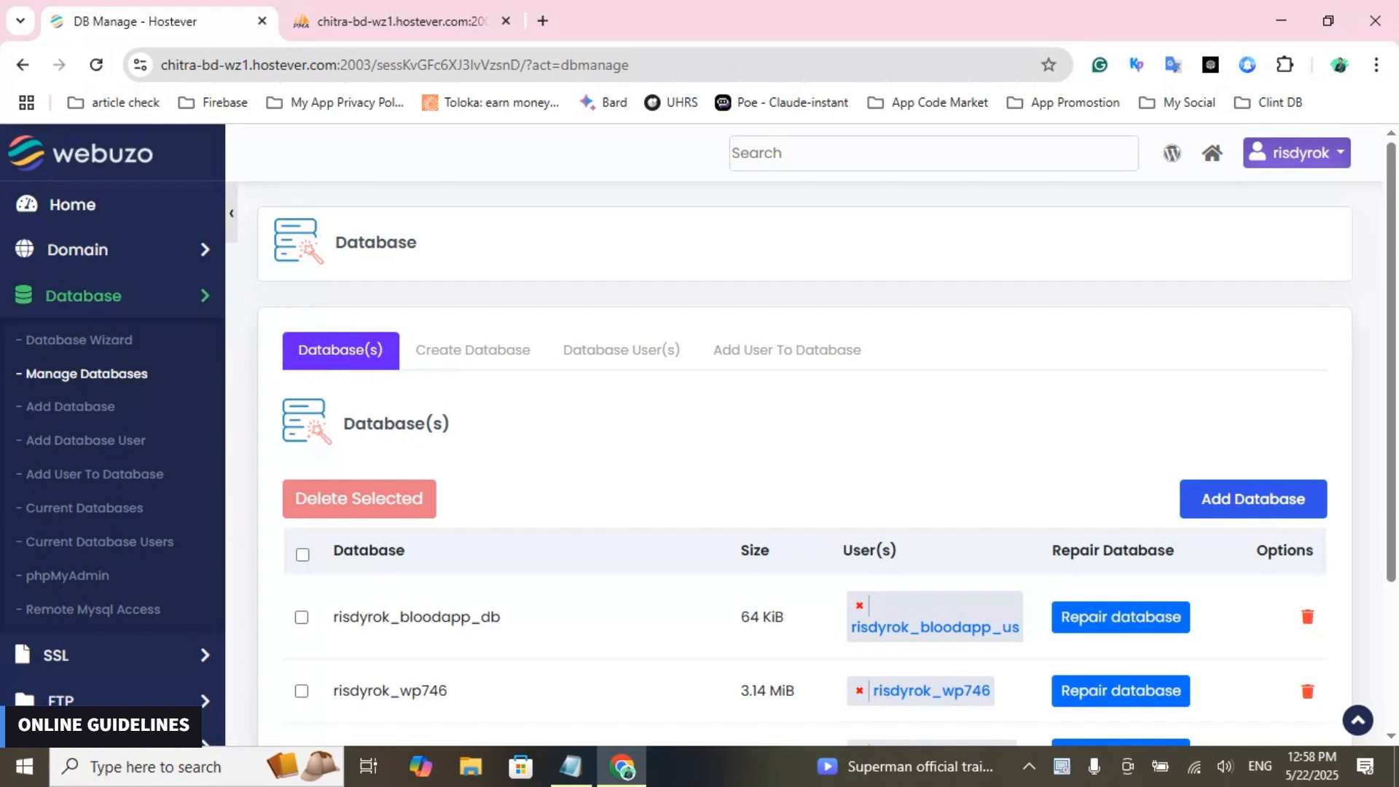
left_click(72, 205)
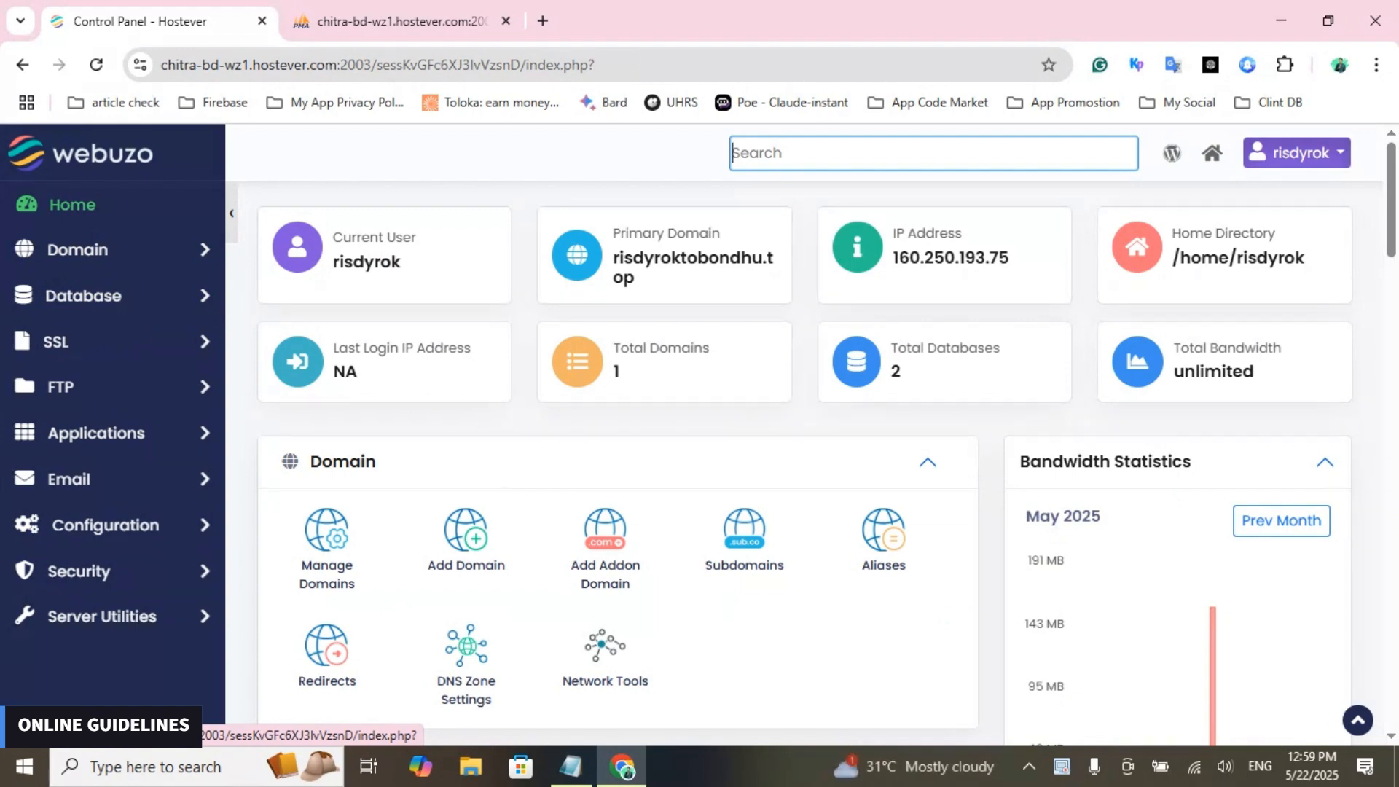
scroll(699, 437, "down", 5)
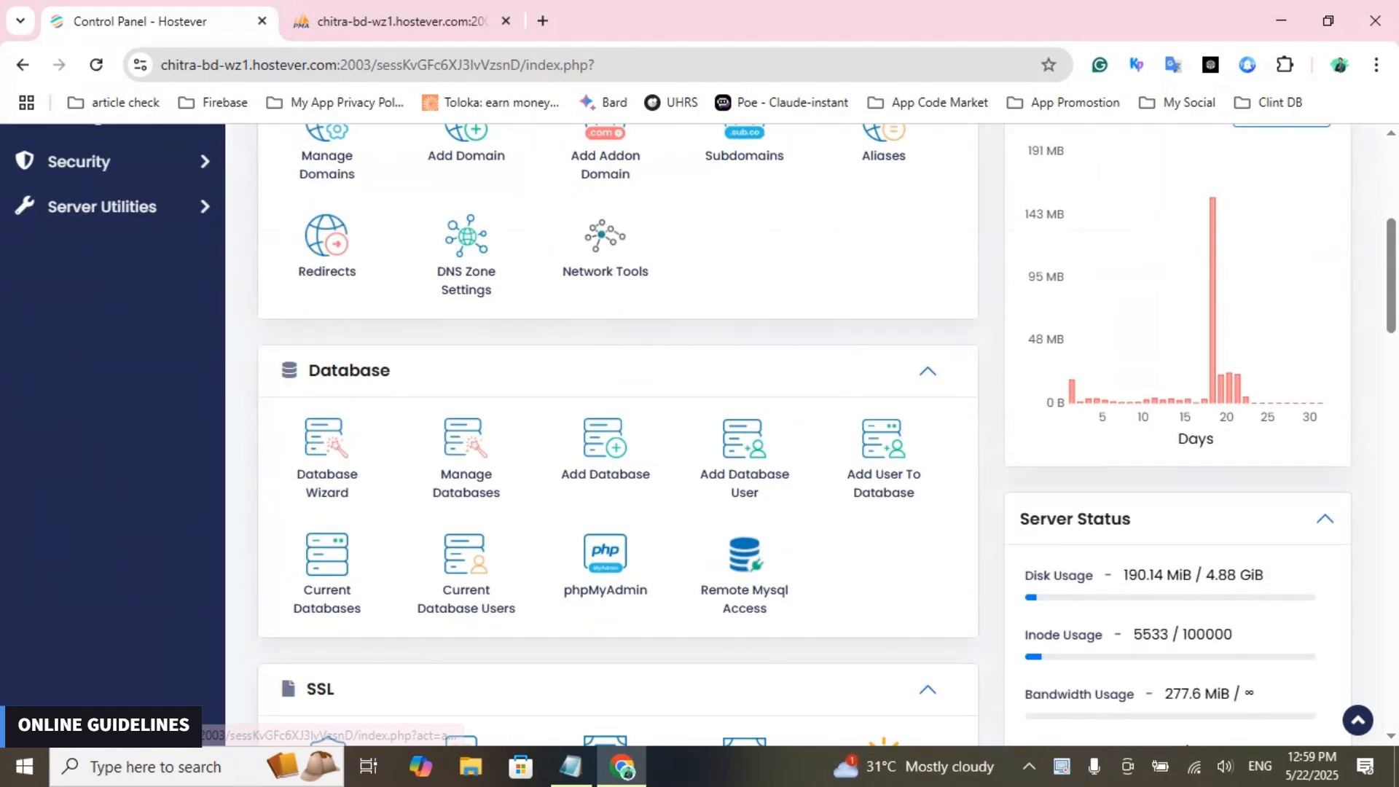